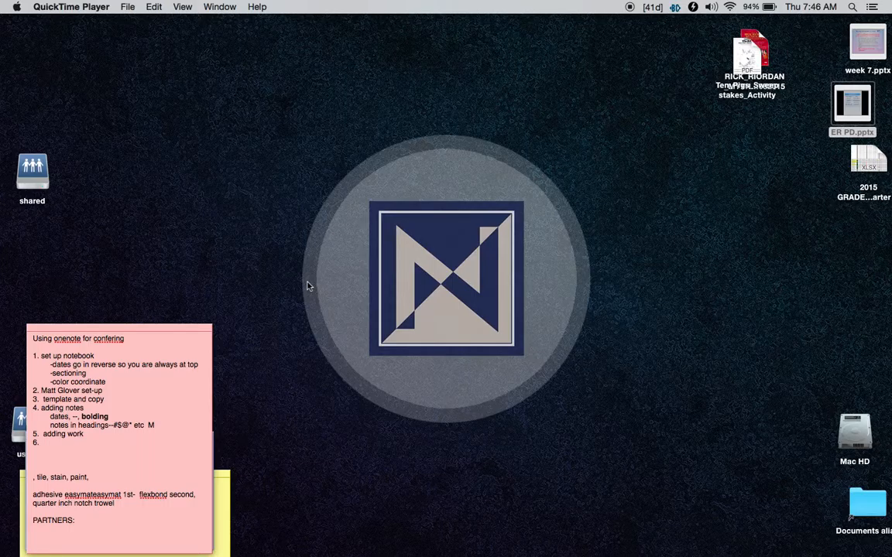
Open Microsoft OneNote and reposition its window on the desktop
{"action": "left_click", "coordinate": [163, 531]}
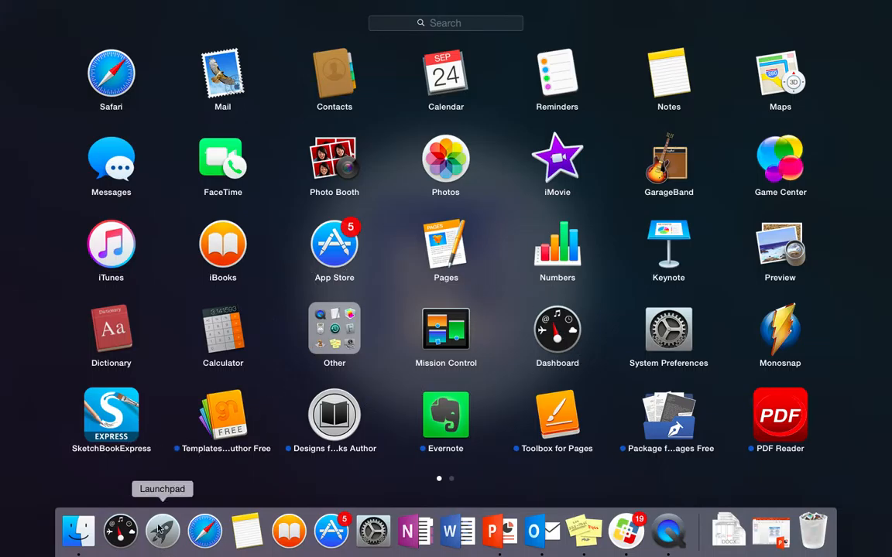
{"action": "scroll", "coordinate": [766, 156], "scroll_direction": "right", "scroll_amount": 5}
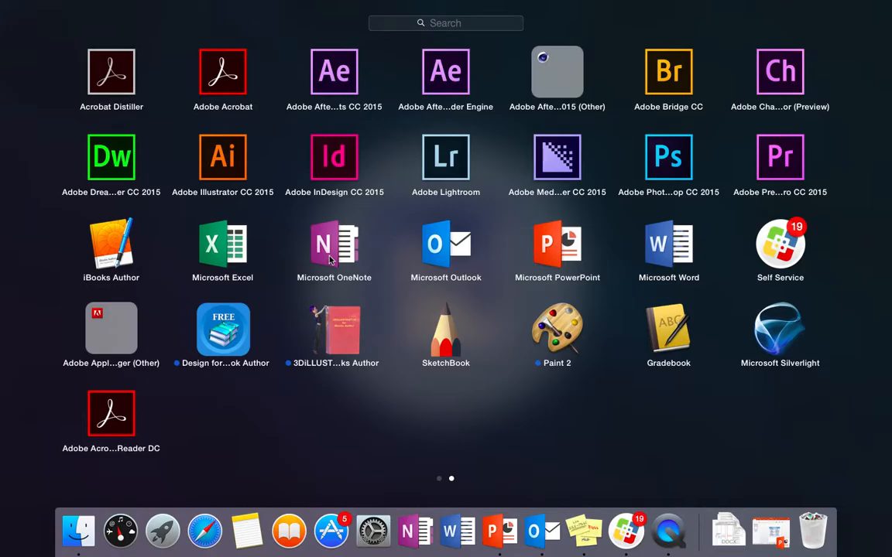
{"action": "left_click_drag", "start_coordinate": [330, 260], "coordinate": [374, 340]}
{"action": "left_click_drag", "start_coordinate": [108, 414], "coordinate": [337, 249]}
{"action": "left_click", "coordinate": [415, 531]}
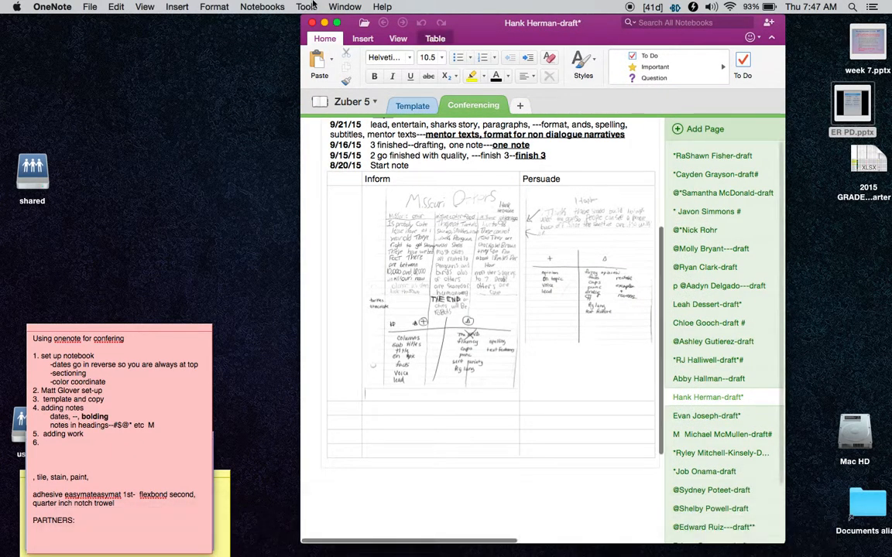
{"action": "left_click_drag", "start_coordinate": [463, 25], "coordinate": [296, 41]}
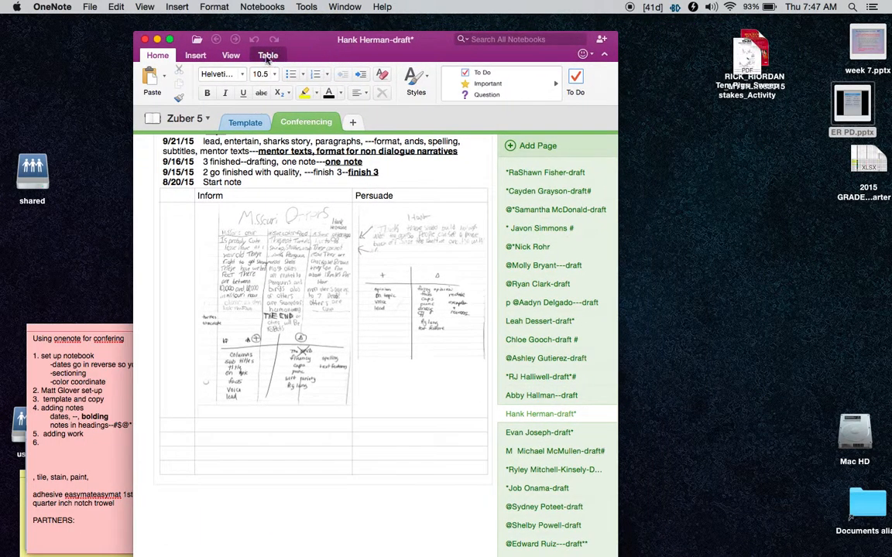
Start a new notebook named "Example Confering Notebook", stored on OneDrive - North Kansas City Schools
{"action": "left_click", "coordinate": [89, 8]}
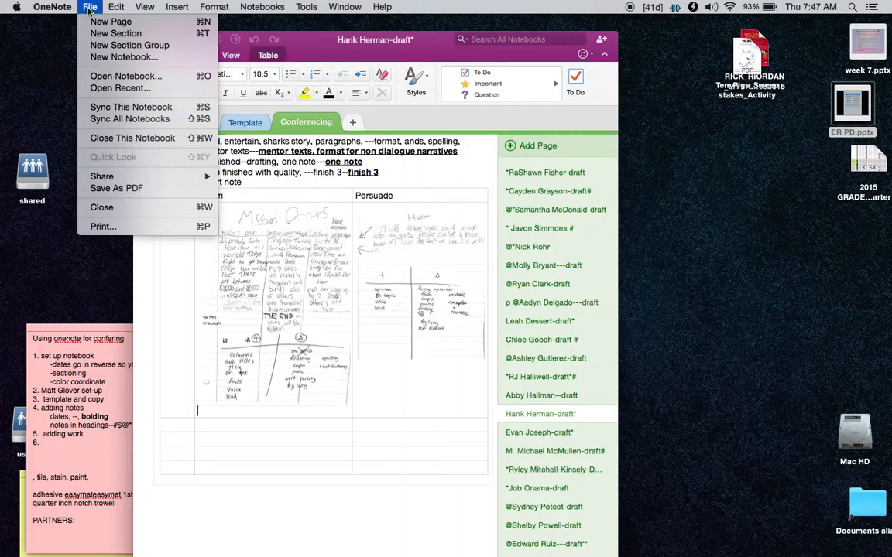
{"action": "left_click", "coordinate": [108, 59]}
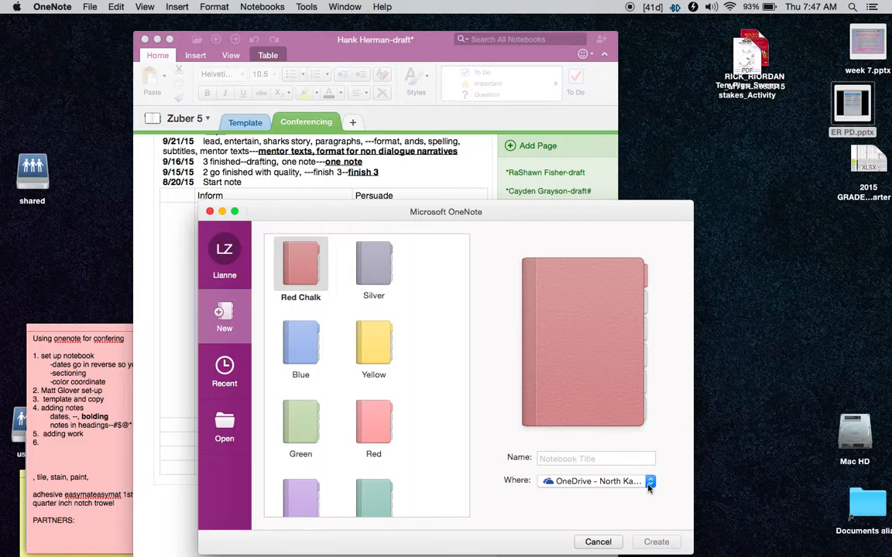
{"action": "left_click", "coordinate": [649, 483]}
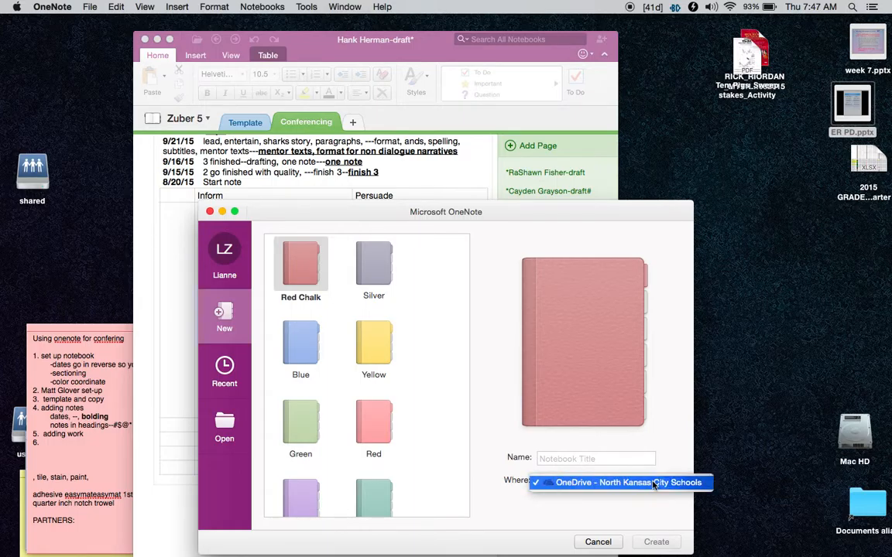
{"action": "left_click", "coordinate": [515, 526]}
{"action": "left_click", "coordinate": [585, 457]}
{"action": "type", "text": "Examp"}
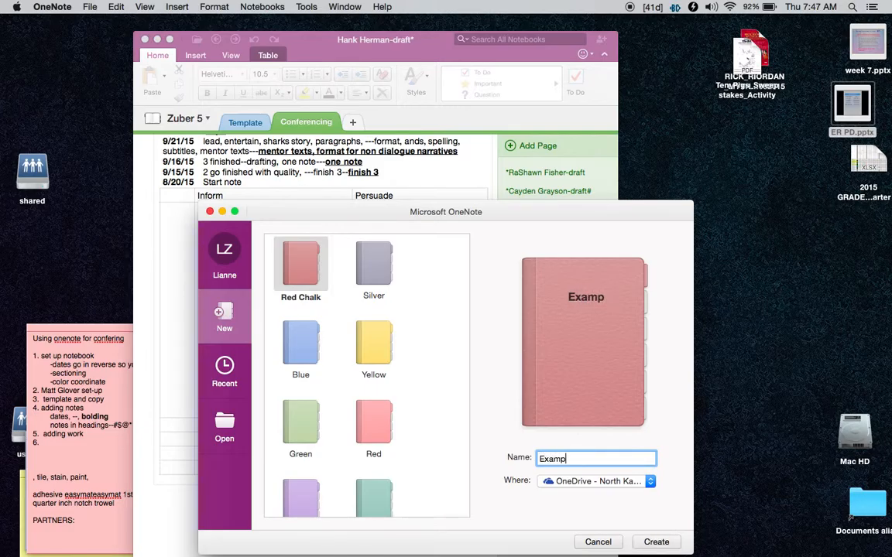
{"action": "type", "text": "le Conf"}
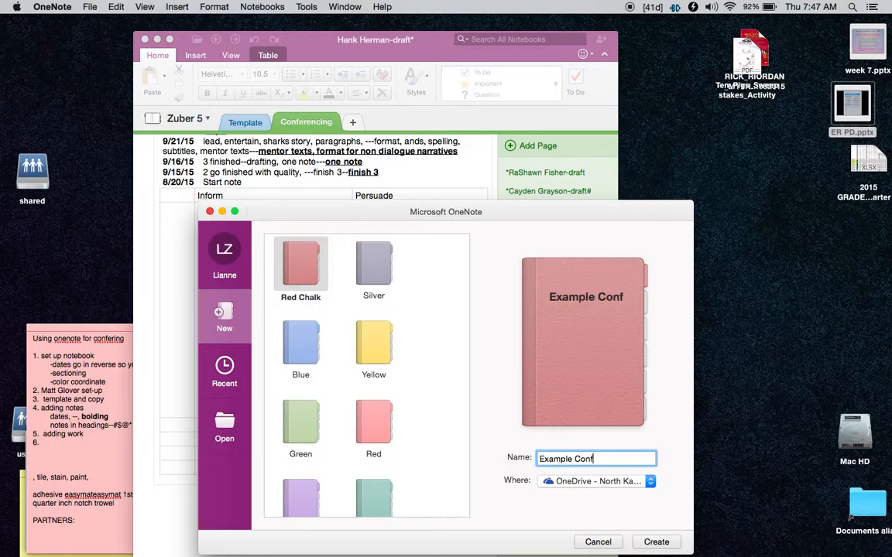
{"action": "type", "text": "ering Notebook"}
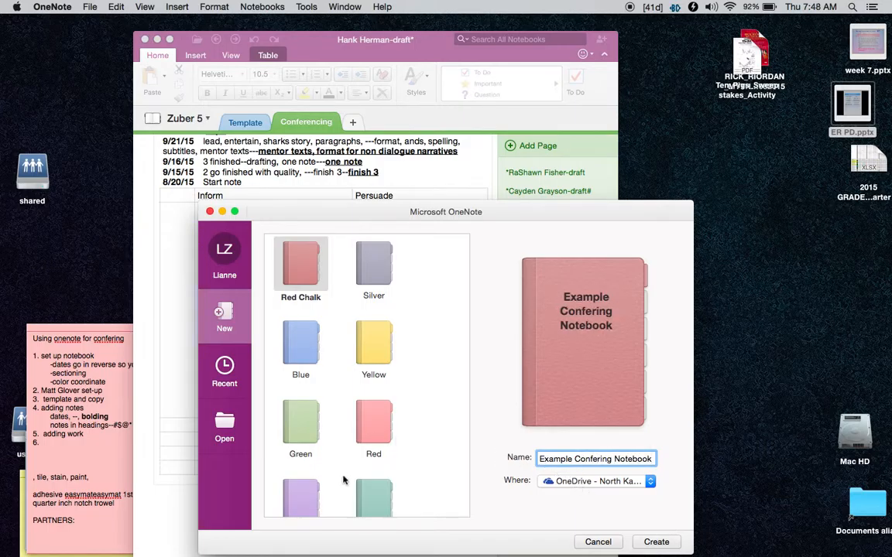
Choose the Teal cover for the notebook and create it
{"action": "scroll", "coordinate": [344, 480], "scroll_direction": "down", "scroll_amount": 5}
{"action": "left_click", "coordinate": [370, 461]}
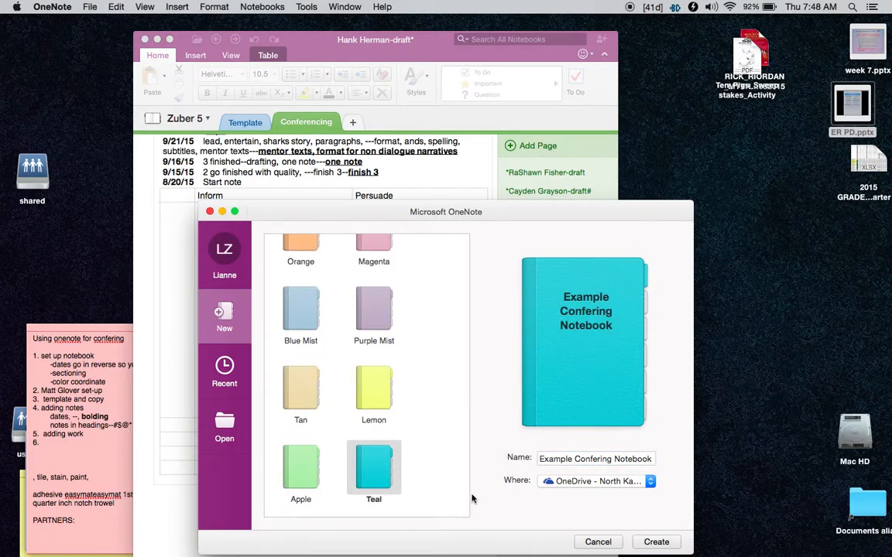
{"action": "left_click", "coordinate": [654, 542]}
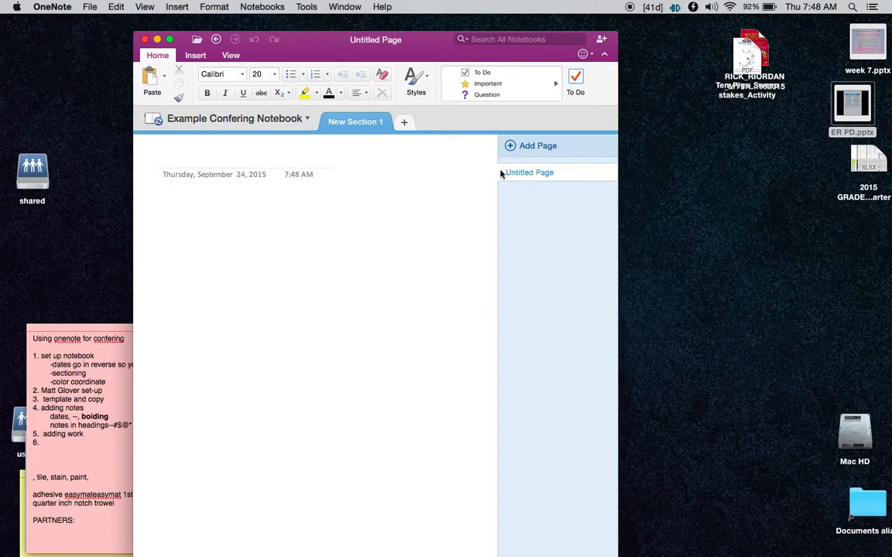
Rename the notebook's first section as "Confering"
{"action": "right_click", "coordinate": [350, 124]}
{"action": "key", "text": "Escape"}
{"action": "right_click", "coordinate": [350, 124]}
{"action": "left_click", "coordinate": [358, 129]}
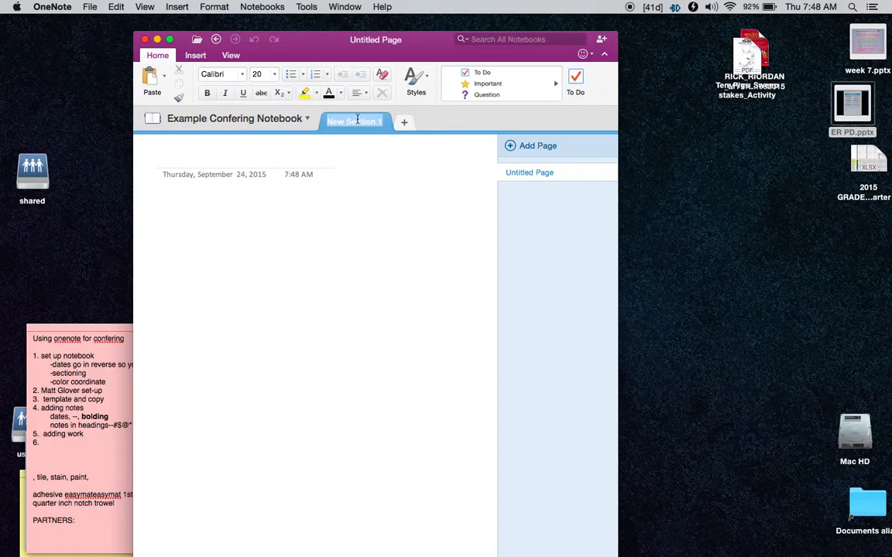
{"action": "type", "text": "Confering"}
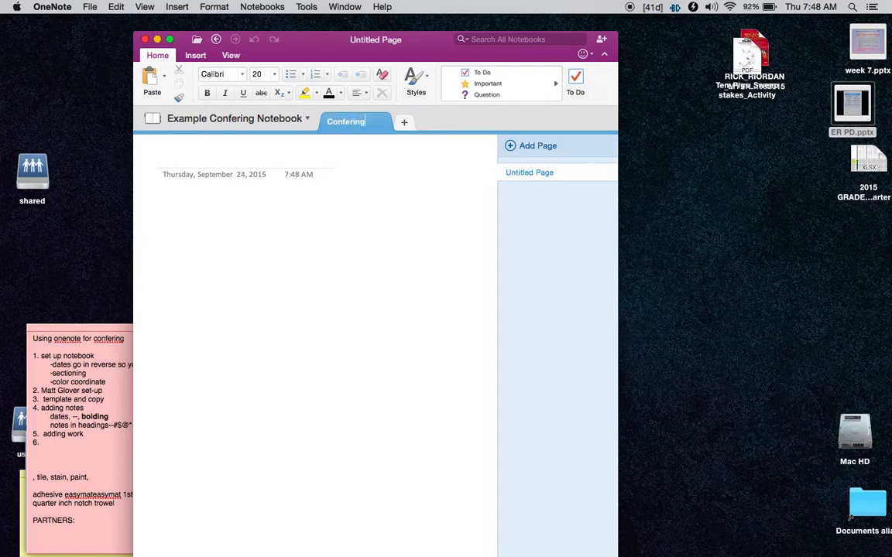
{"action": "key", "text": "Return"}
Add a second section after Confering, leaving its default name
{"action": "left_click", "coordinate": [387, 124]}
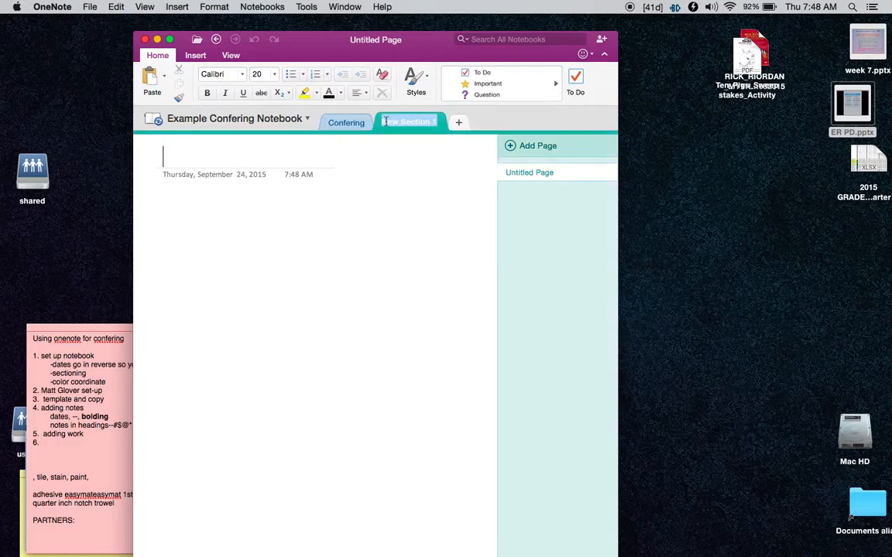
{"action": "right_click", "coordinate": [403, 125]}
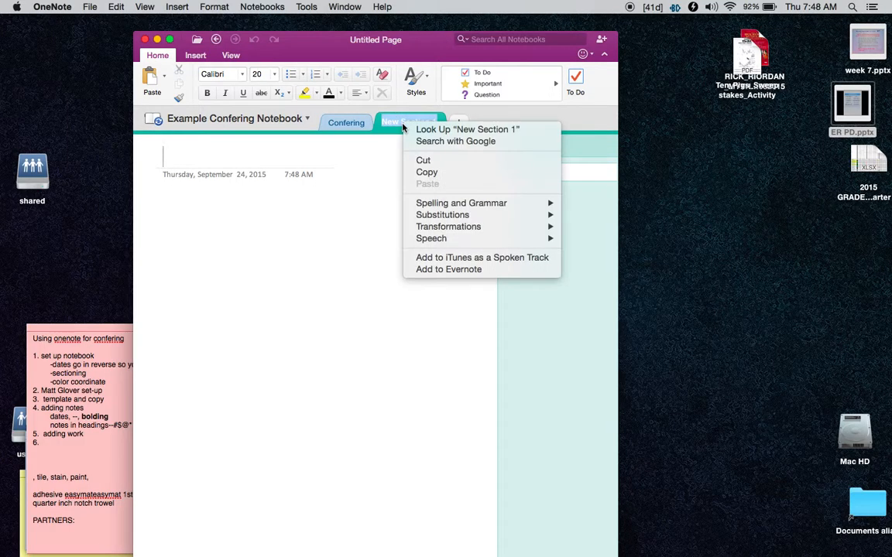
{"action": "left_click", "coordinate": [354, 173]}
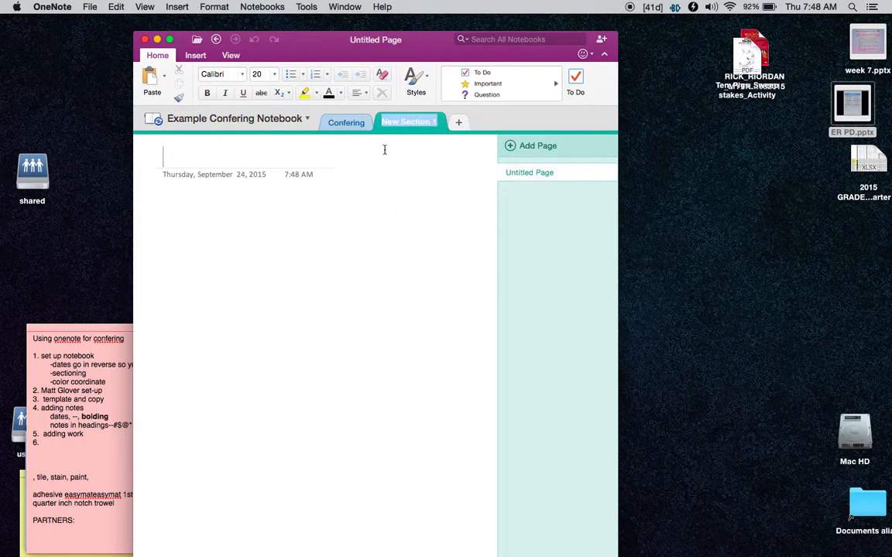
{"action": "left_click", "coordinate": [432, 123]}
{"action": "right_click", "coordinate": [432, 124]}
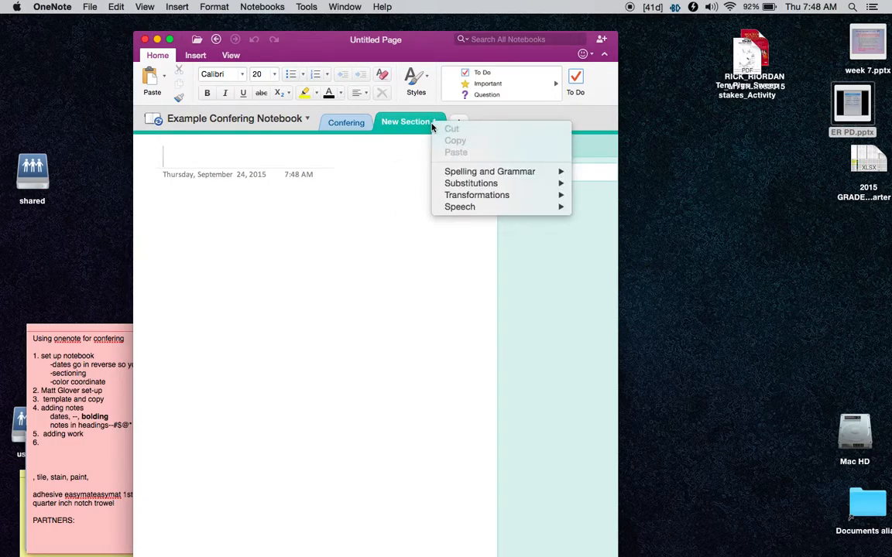
{"action": "left_click", "coordinate": [400, 124]}
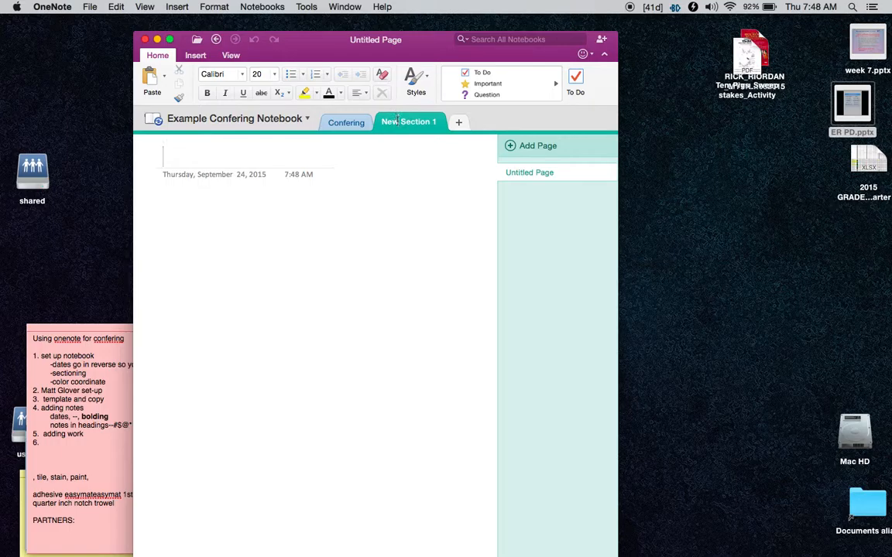
Title the untitled page in the Confering section "Template"
{"action": "left_click", "coordinate": [353, 125]}
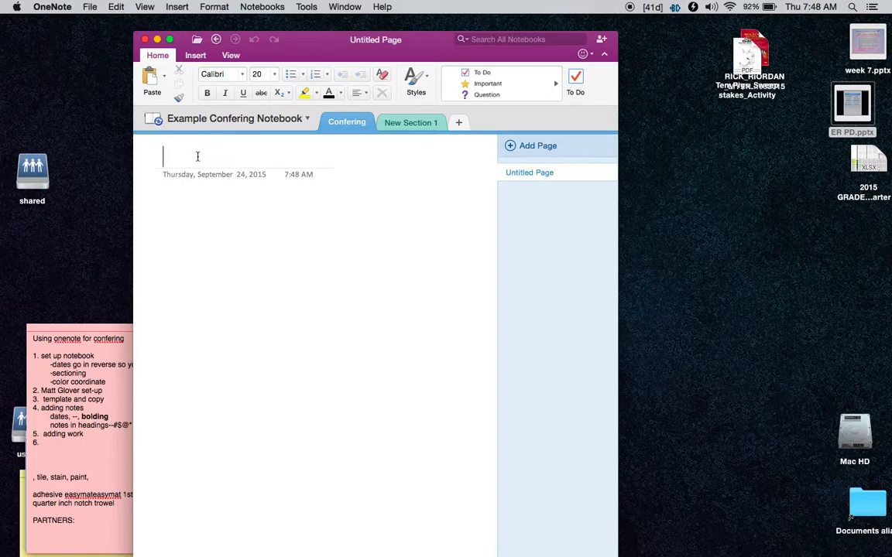
{"action": "type", "text": "Template"}
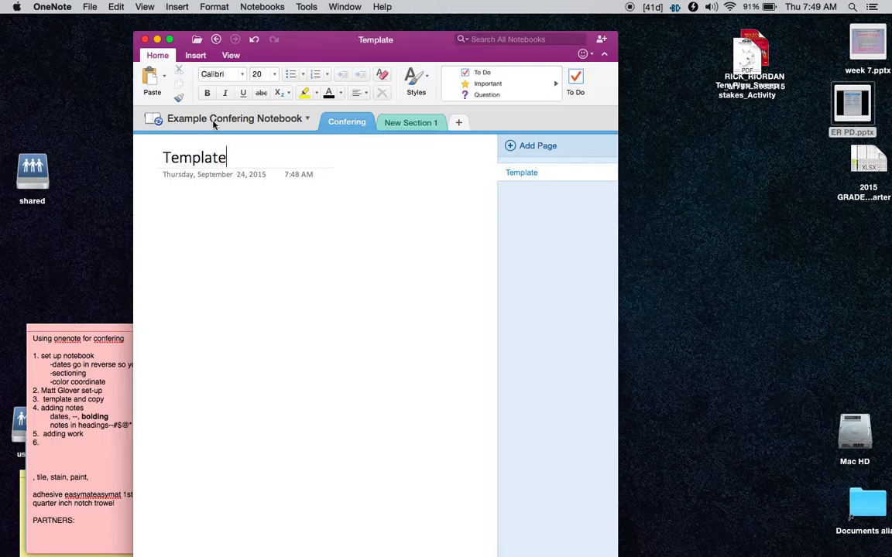
Insert a table with three columns and two rows under the page title
{"action": "left_click", "coordinate": [195, 56]}
{"action": "left_click", "coordinate": [147, 71]}
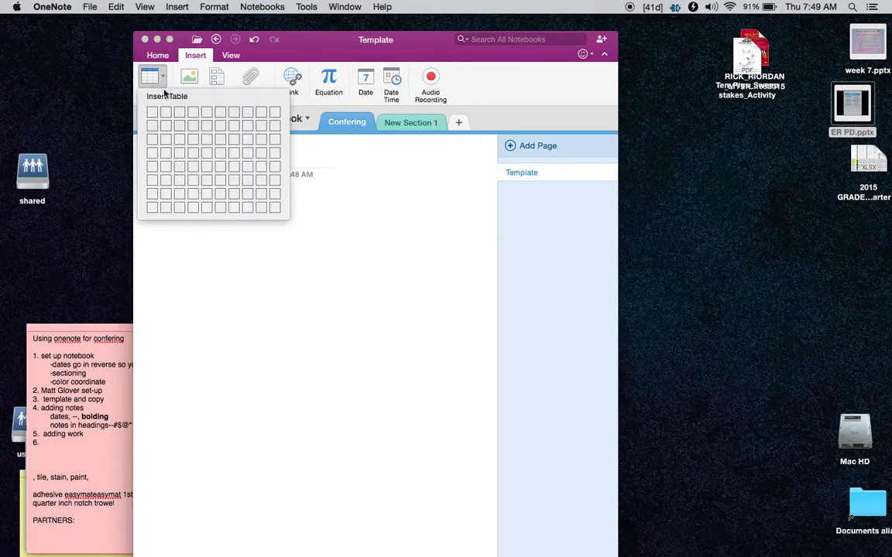
{"action": "left_click", "coordinate": [181, 124]}
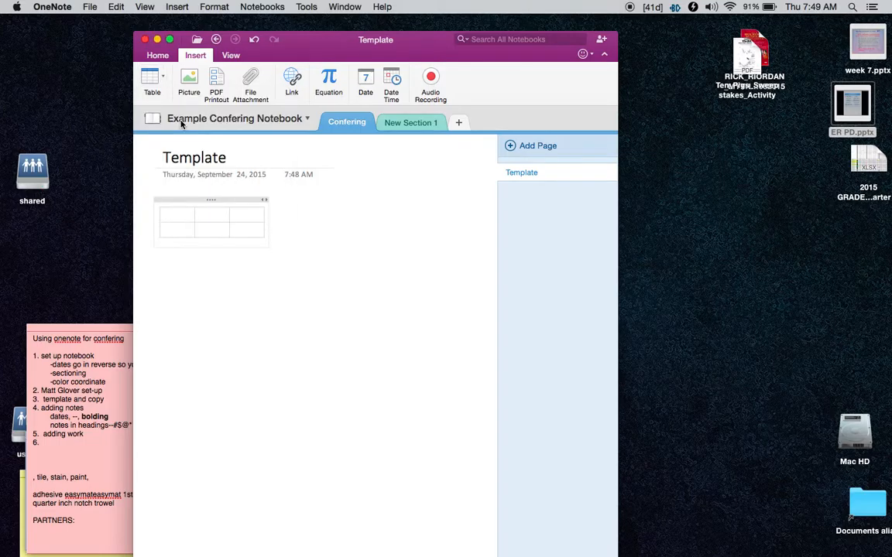
Widen the table's container and its columns across the page
{"action": "left_click_drag", "start_coordinate": [269, 218], "coordinate": [463, 219]}
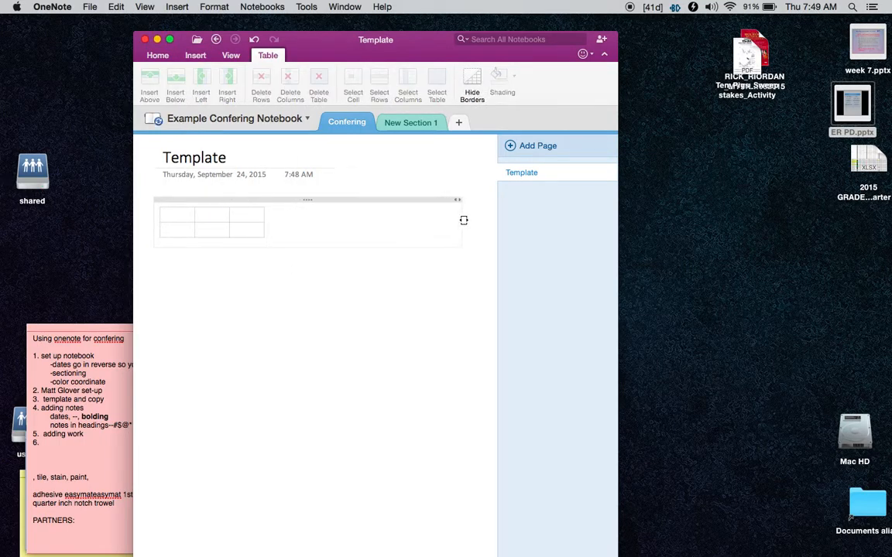
{"action": "left_click_drag", "start_coordinate": [264, 219], "coordinate": [447, 218]}
{"action": "left_click_drag", "start_coordinate": [229, 225], "coordinate": [340, 225]}
{"action": "left_click", "coordinate": [192, 228]}
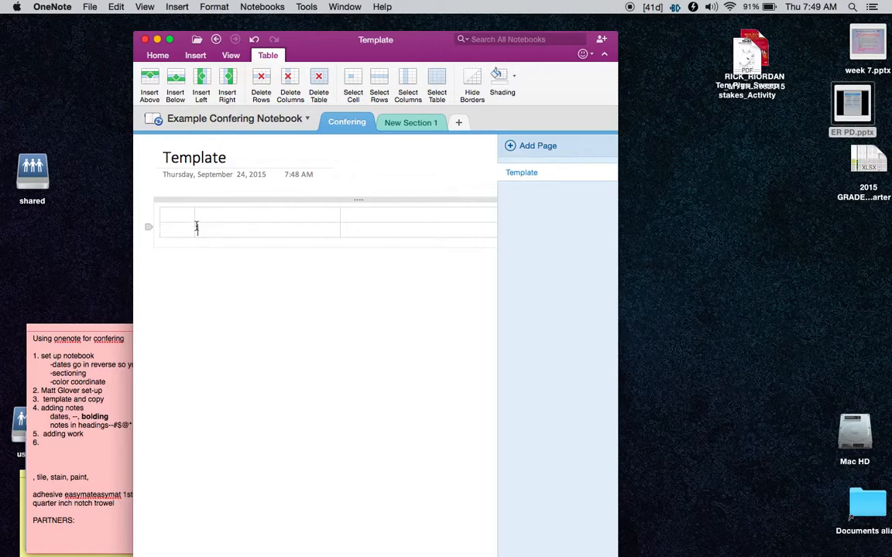
{"action": "left_click_drag", "start_coordinate": [194, 226], "coordinate": [280, 225]}
Try to move and narrow the oversized table, and delete it from the Template page
{"action": "left_click_drag", "start_coordinate": [263, 201], "coordinate": [147, 197]}
{"action": "scroll", "coordinate": [356, 317], "scroll_direction": "right", "scroll_amount": 9}
{"action": "left_click_drag", "start_coordinate": [242, 224], "coordinate": [197, 224]}
{"action": "scroll", "coordinate": [217, 225], "scroll_direction": "left", "scroll_amount": 8}
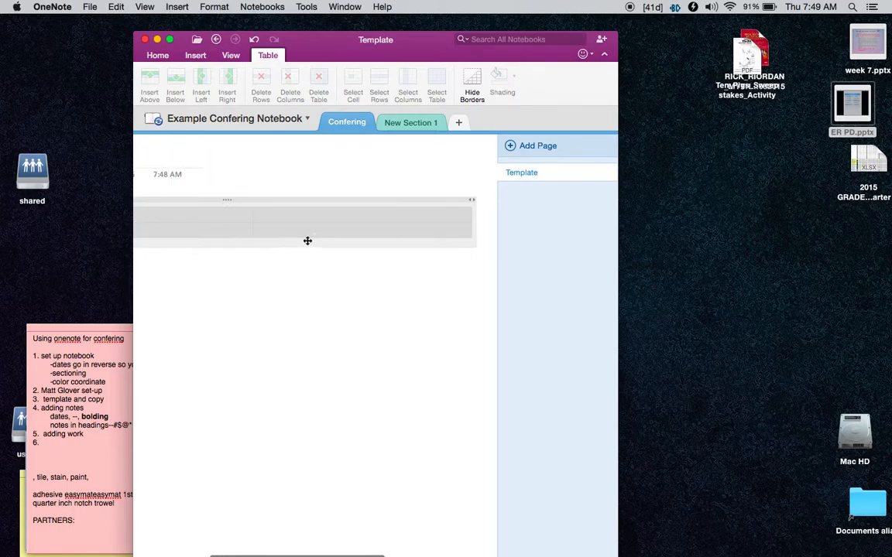
{"action": "left_click_drag", "start_coordinate": [475, 219], "coordinate": [337, 211]}
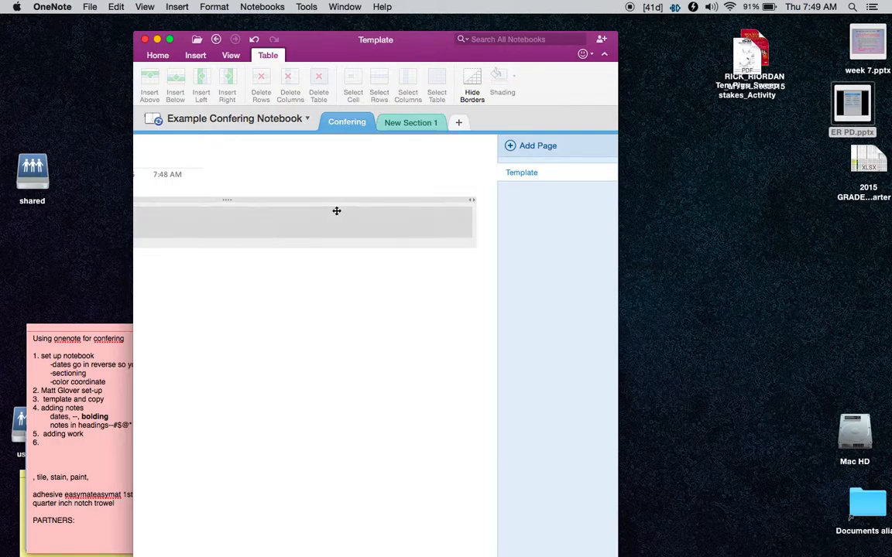
{"action": "left_click", "coordinate": [479, 286]}
{"action": "left_click", "coordinate": [472, 229]}
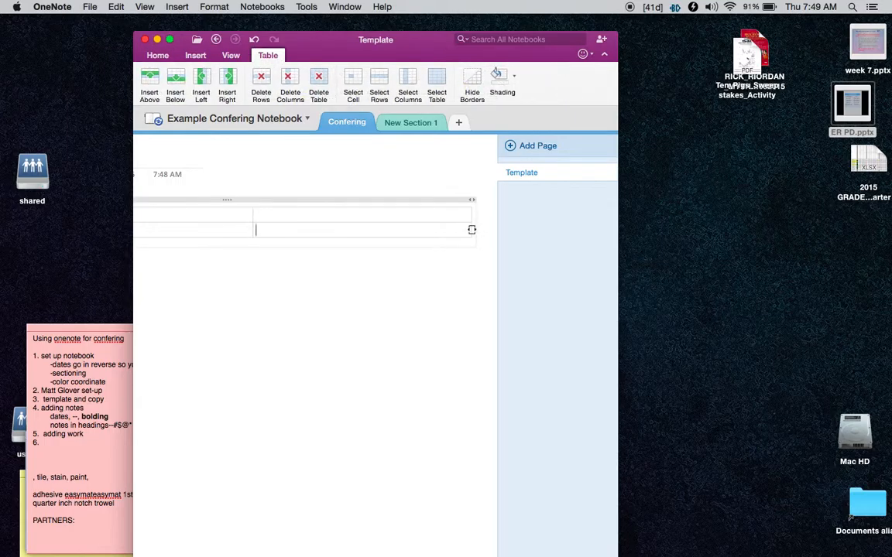
{"action": "left_click_drag", "start_coordinate": [391, 199], "coordinate": [493, 189]}
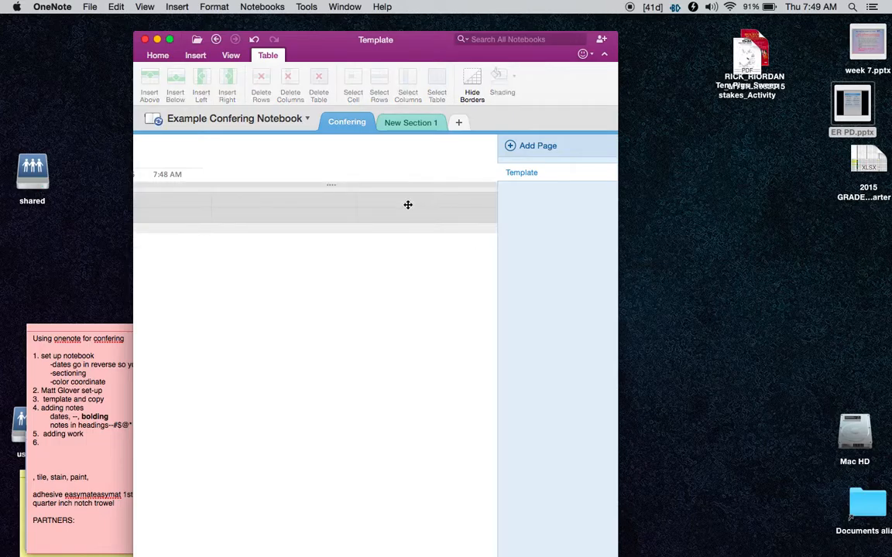
{"action": "key", "text": "BackSpace"}
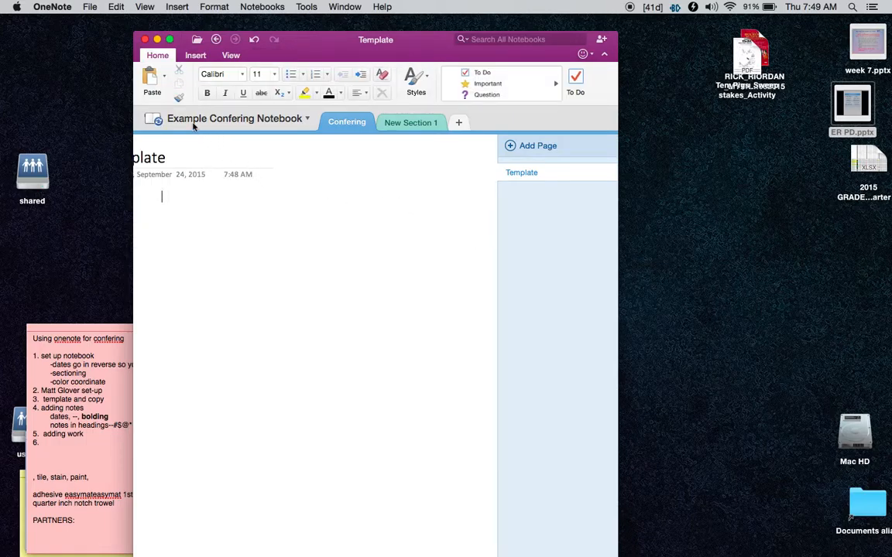
Insert a new table with three columns and two rows on the Template page
{"action": "left_click", "coordinate": [195, 55]}
{"action": "left_click", "coordinate": [151, 81]}
{"action": "left_click", "coordinate": [179, 126]}
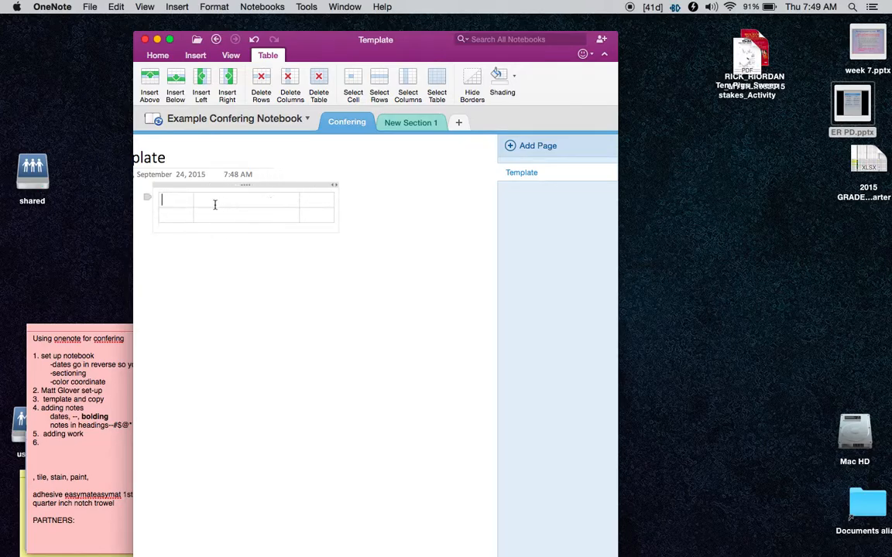
Widen the table's columns and enter the headings "Positives", "Possible Teaching Points" and "Focus or Teaching pt." in the first row
{"action": "left_click_drag", "start_coordinate": [192, 203], "coordinate": [288, 212]}
{"action": "mouse_move", "coordinate": [395, 209]}
{"action": "left_mouse_down"}
{"action": "mouse_move", "coordinate": [406, 206]}
{"action": "mouse_move", "coordinate": [377, 210]}
{"action": "left_mouse_up"}
{"action": "left_click_drag", "start_coordinate": [289, 206], "coordinate": [247, 208]}
{"action": "left_click_drag", "start_coordinate": [367, 204], "coordinate": [441, 203]}
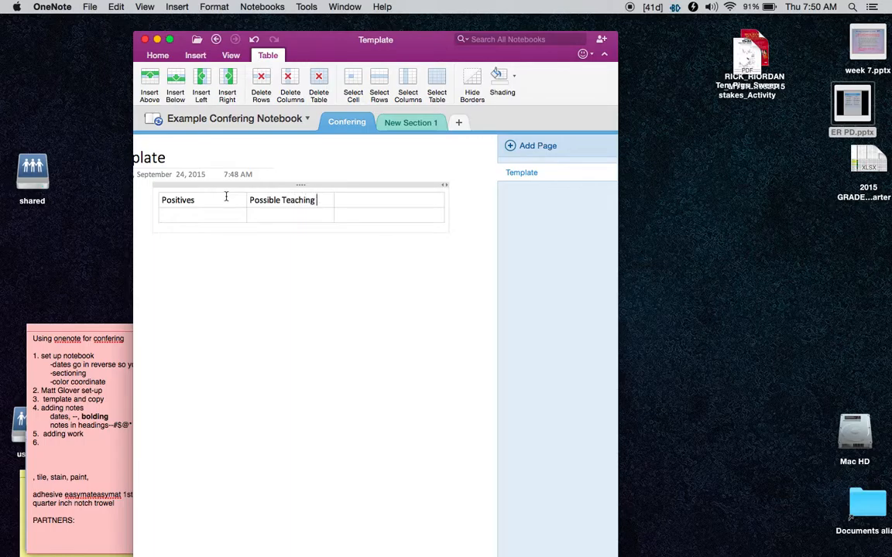
{"action": "type", "text": "oints"}
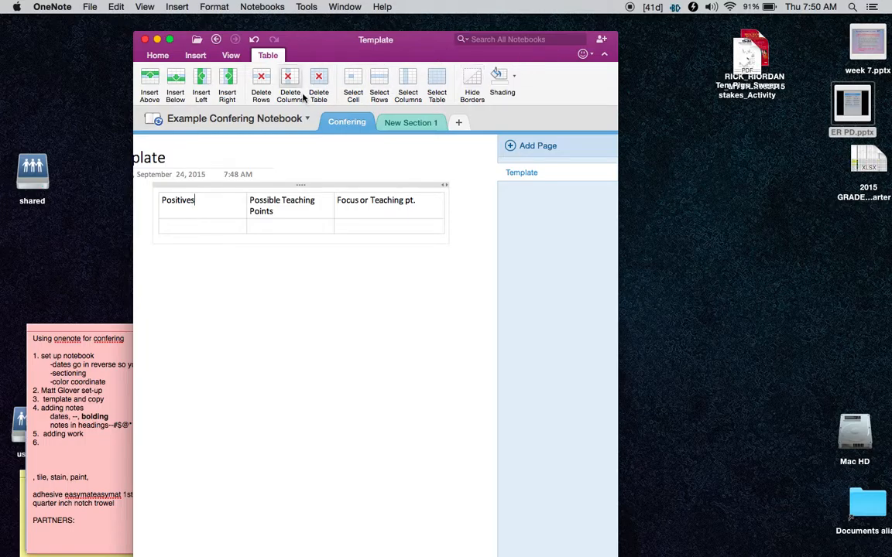
Open the existing class notebook numbered 4 from the OneDrive notebook list
{"action": "mouse_move", "coordinate": [373, 551]}
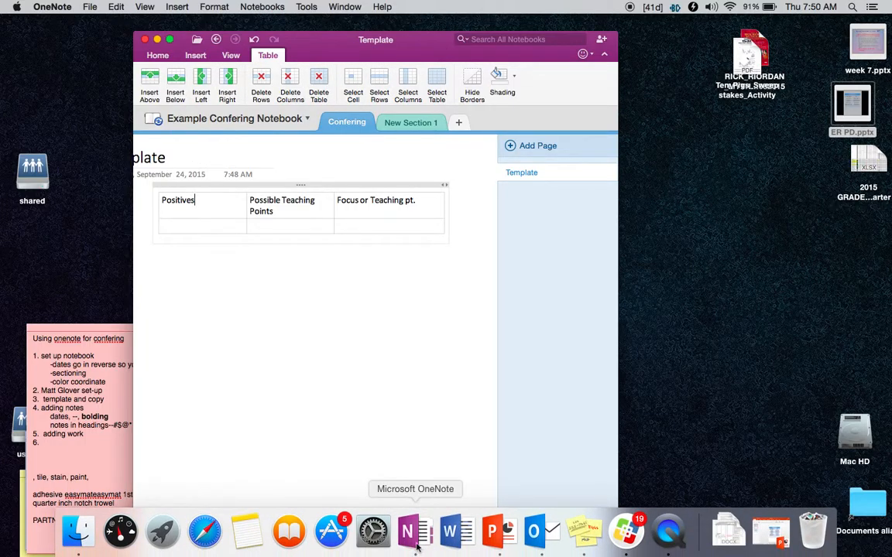
{"action": "left_click", "coordinate": [90, 6]}
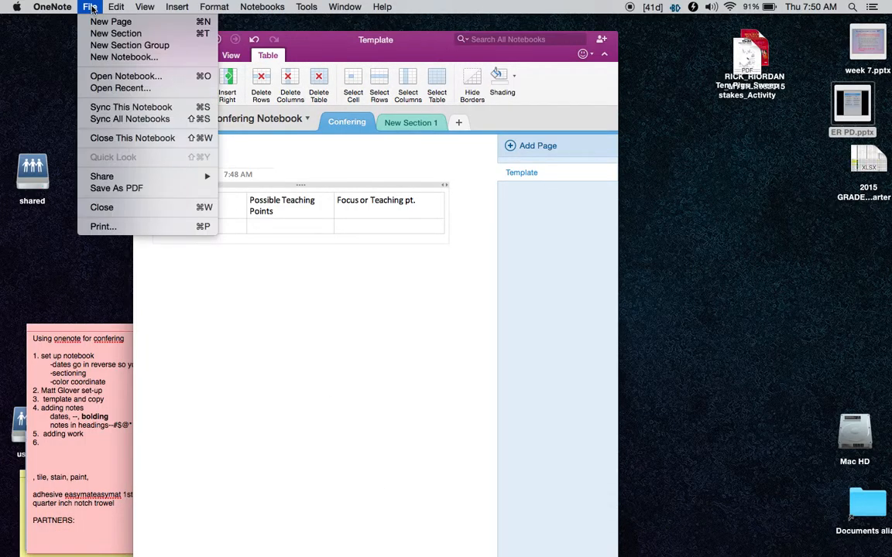
{"action": "left_click", "coordinate": [113, 77]}
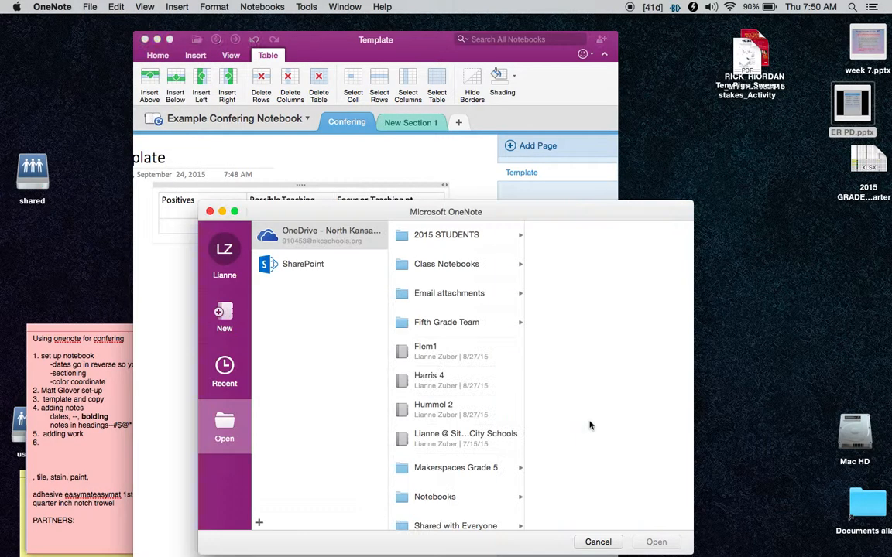
{"action": "scroll", "coordinate": [459, 285], "scroll_direction": "down", "scroll_amount": 3}
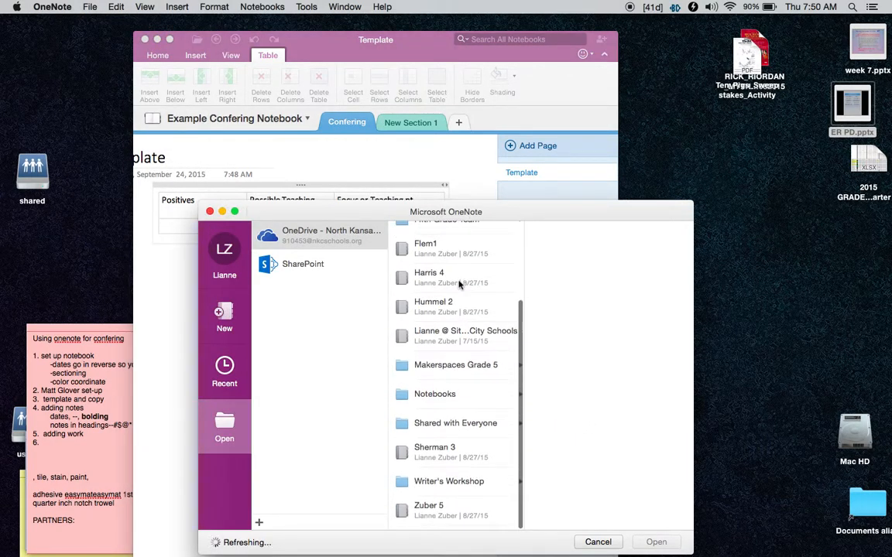
{"action": "left_click", "coordinate": [456, 283]}
{"action": "double_click", "coordinate": [456, 284]}
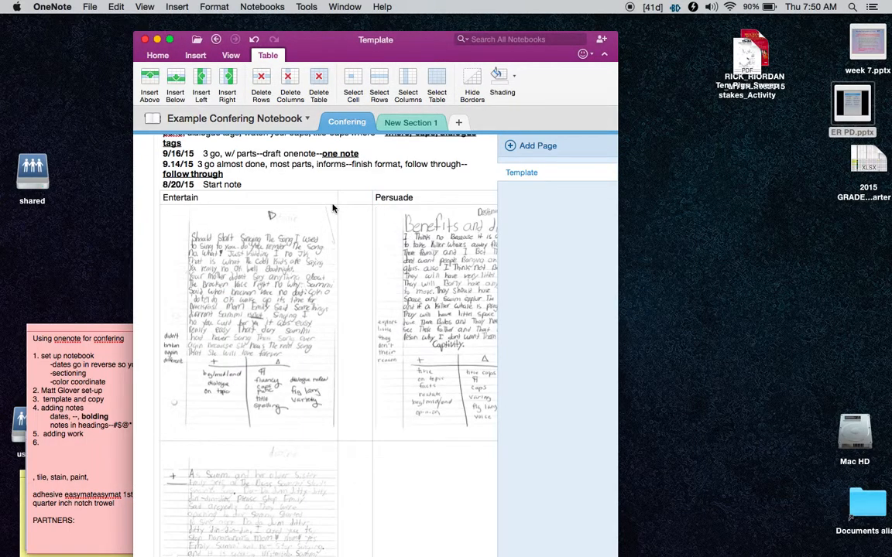
Copy the four-column header table (Date, 3 Strengths, Possible Teaching Points, Teach) from the student's conferring page
{"action": "scroll", "coordinate": [284, 230], "scroll_direction": "down", "scroll_amount": 1}
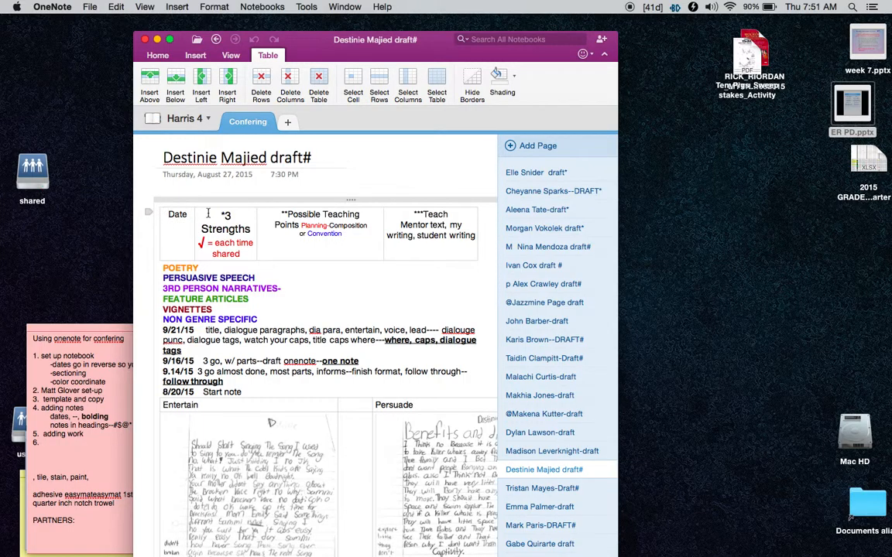
{"action": "left_click_drag", "start_coordinate": [165, 215], "coordinate": [382, 233]}
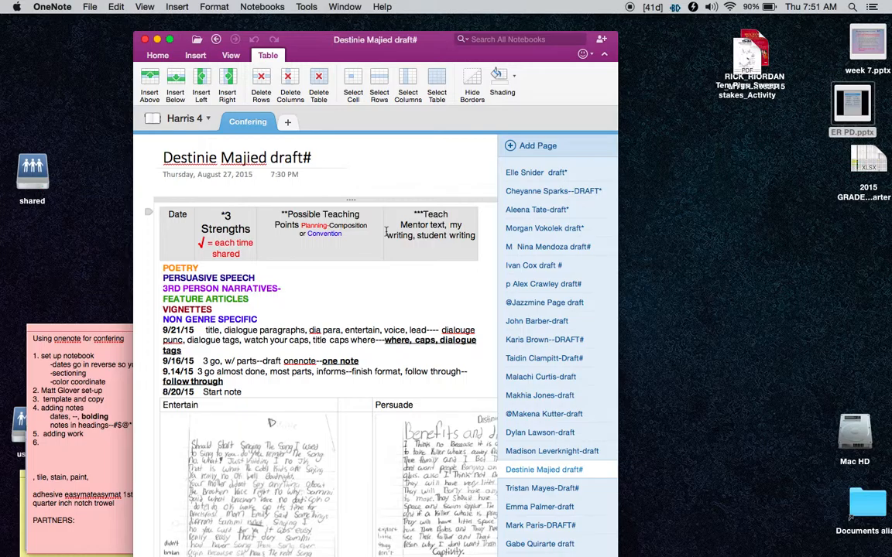
{"action": "left_click", "coordinate": [116, 6]}
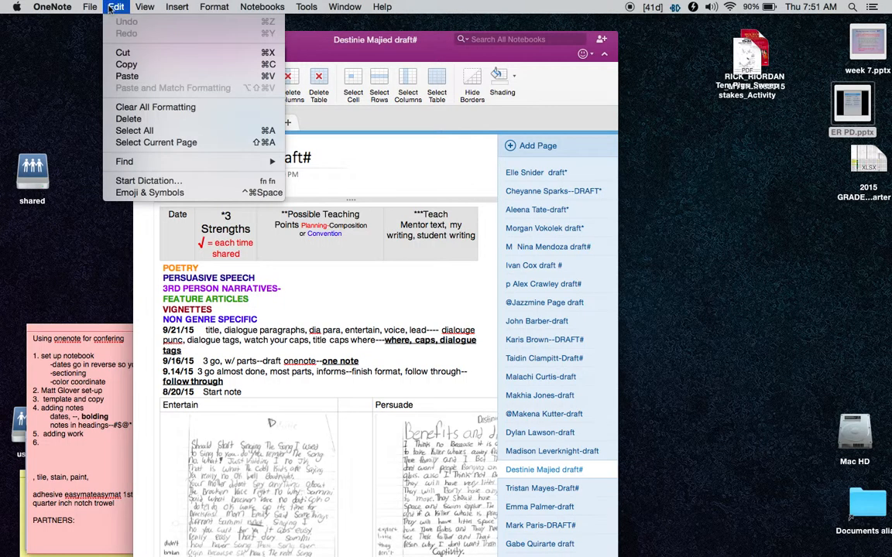
{"action": "left_click", "coordinate": [121, 61]}
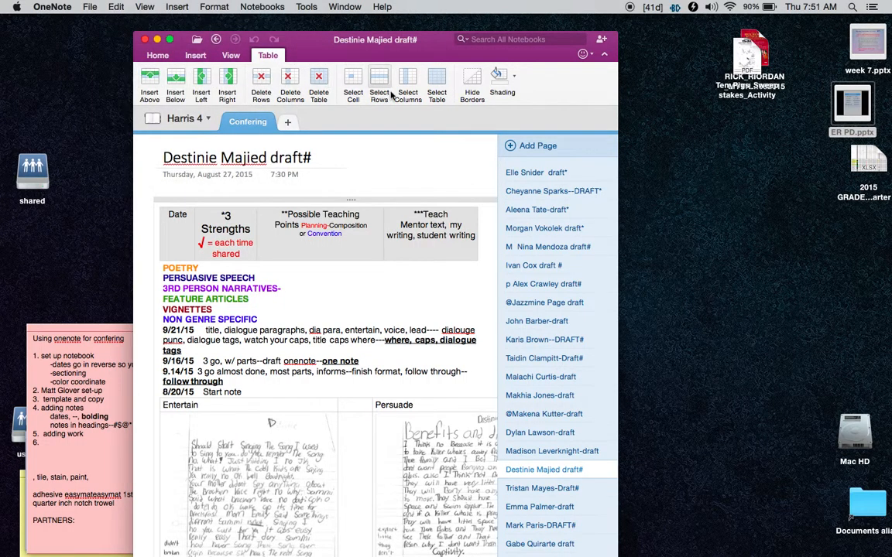
Lower the notebook window slightly on the desktop and reopen Example Confering Notebook from OneDrive
{"action": "left_click_drag", "start_coordinate": [403, 40], "coordinate": [406, 77]}
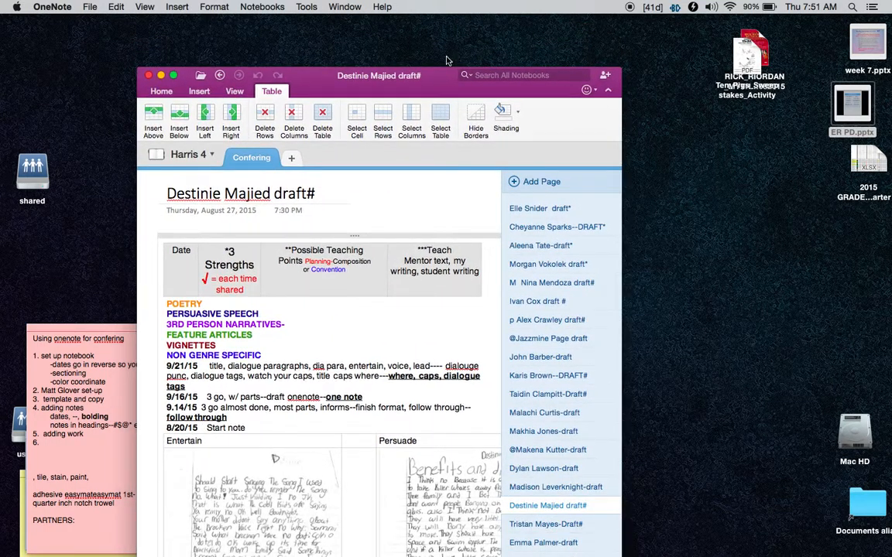
{"action": "left_click", "coordinate": [91, 6]}
{"action": "left_click", "coordinate": [124, 76]}
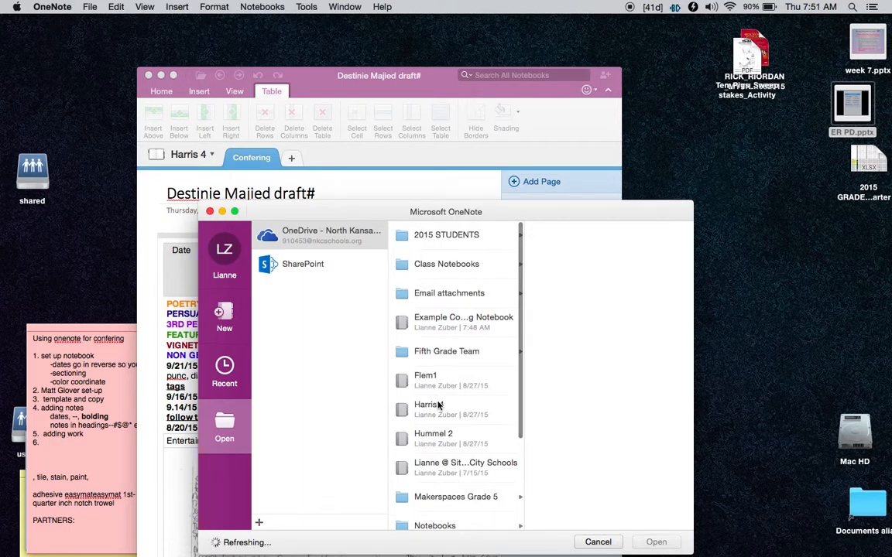
{"action": "scroll", "coordinate": [437, 405], "scroll_direction": "down", "scroll_amount": 4}
{"action": "scroll", "coordinate": [422, 404], "scroll_direction": "up", "scroll_amount": 4}
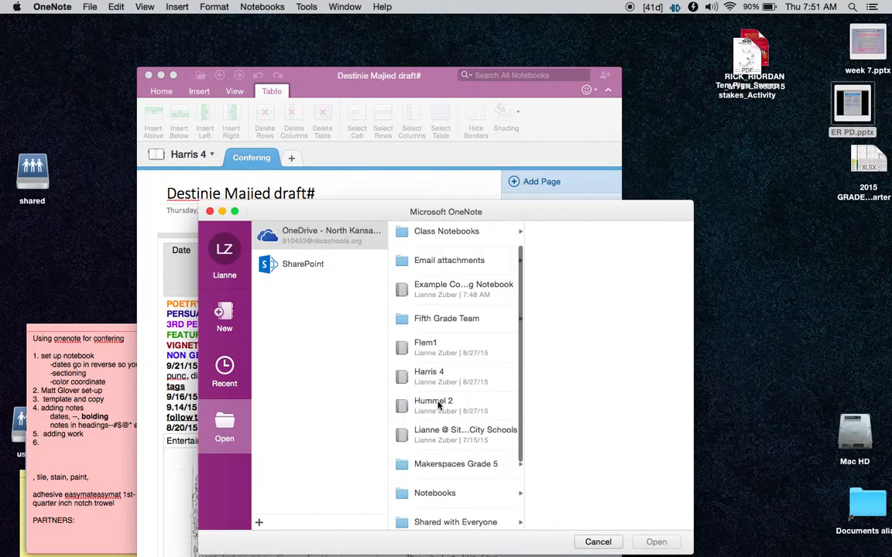
{"action": "double_click", "coordinate": [458, 323]}
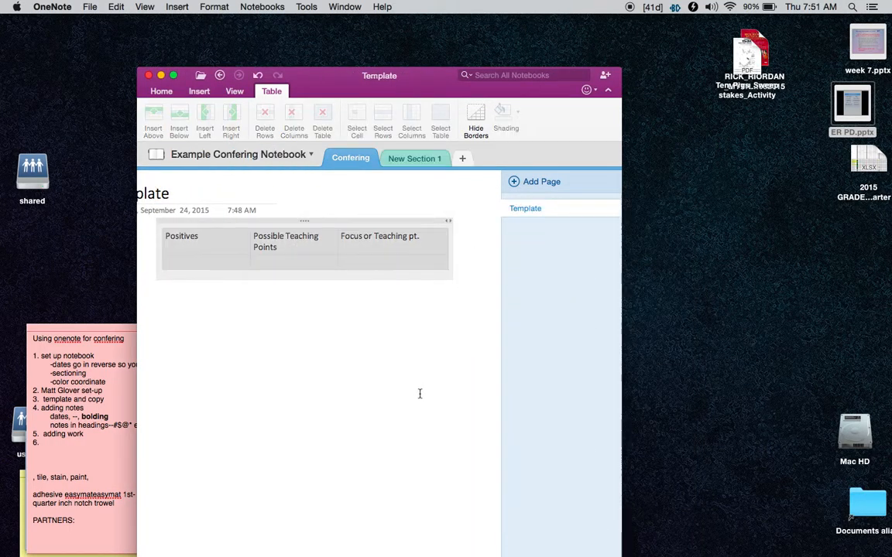
Replace the three-column table on the Template page with the copied four-column header table, leaving a little blank space below it
{"action": "left_click", "coordinate": [418, 395]}
{"action": "left_click_drag", "start_coordinate": [432, 260], "coordinate": [209, 243]}
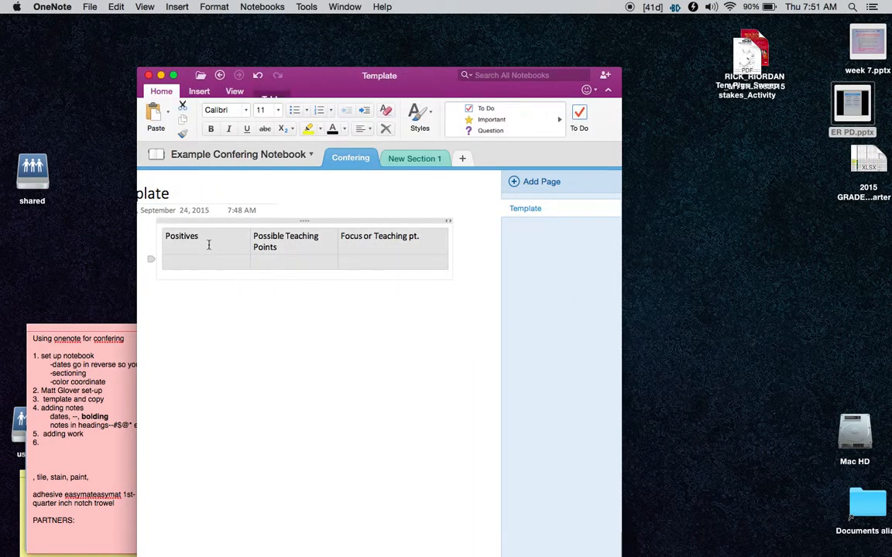
{"action": "key", "text": "BackSpace"}
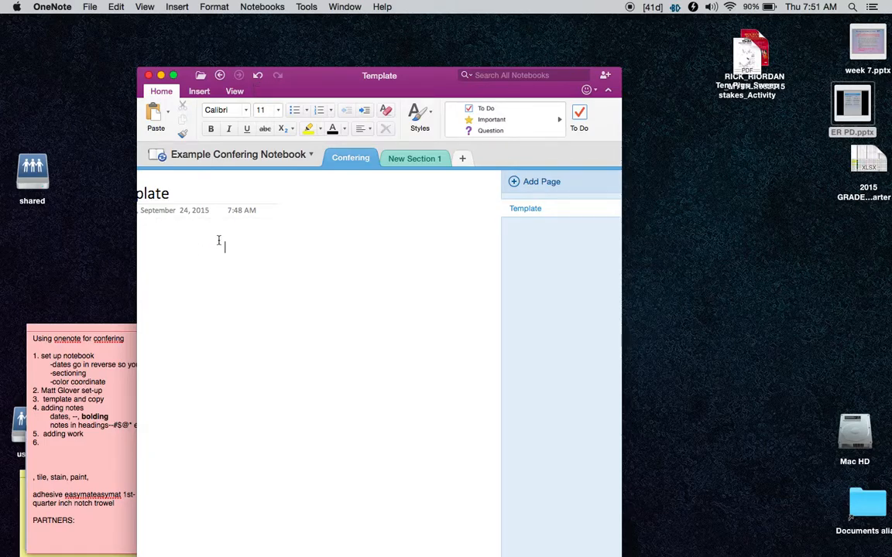
{"action": "left_click", "coordinate": [196, 195]}
{"action": "key", "text": "super+z"}
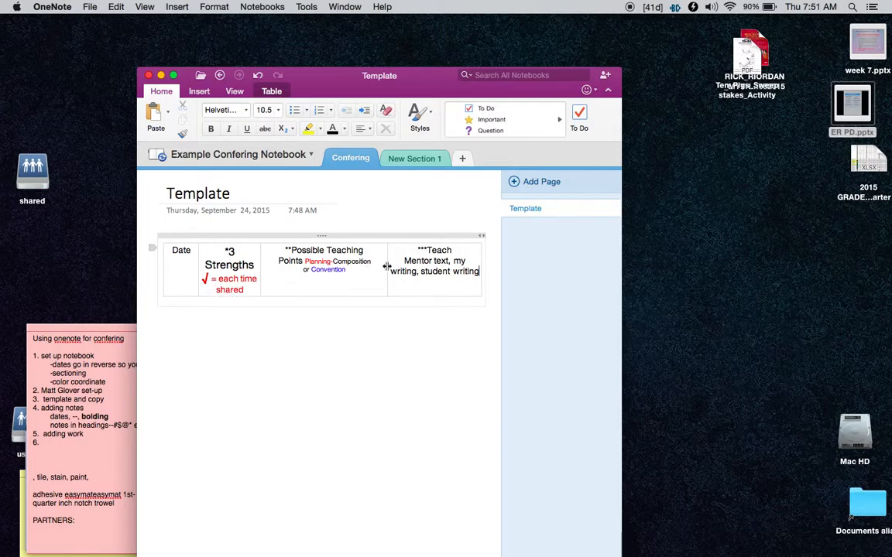
{"action": "left_click", "coordinate": [328, 354]}
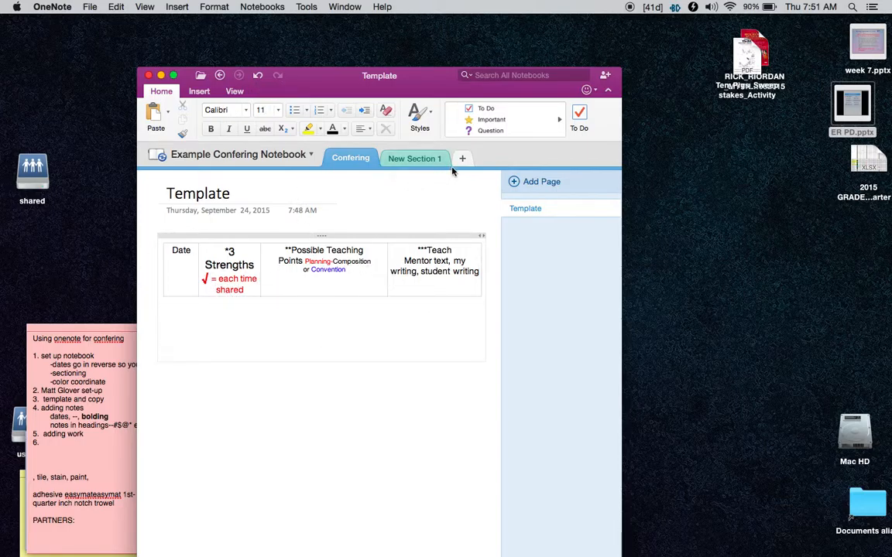
{"action": "key", "text": "BackSpace"}
Open the class notebook numbered 1 from OneDrive and highlight the first genre headings below the student page's header table
{"action": "mouse_move", "coordinate": [672, 544]}
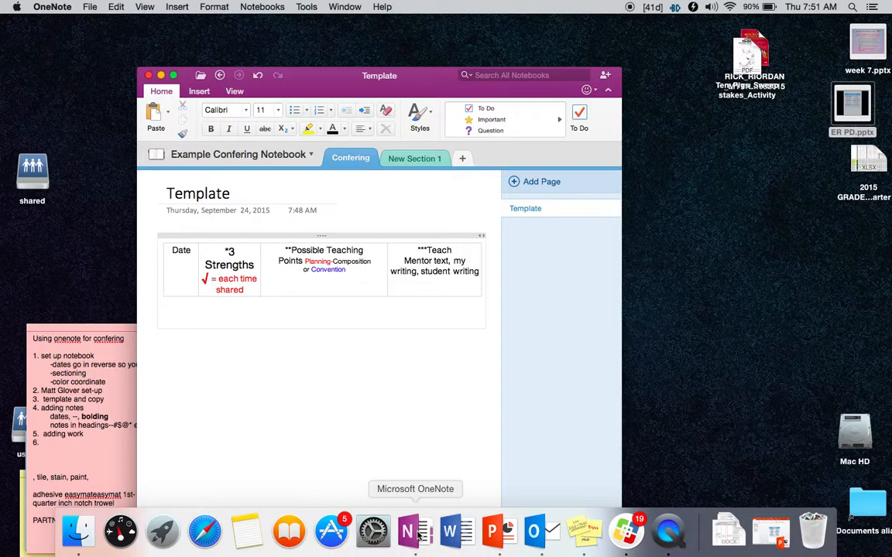
{"action": "left_click", "coordinate": [90, 7]}
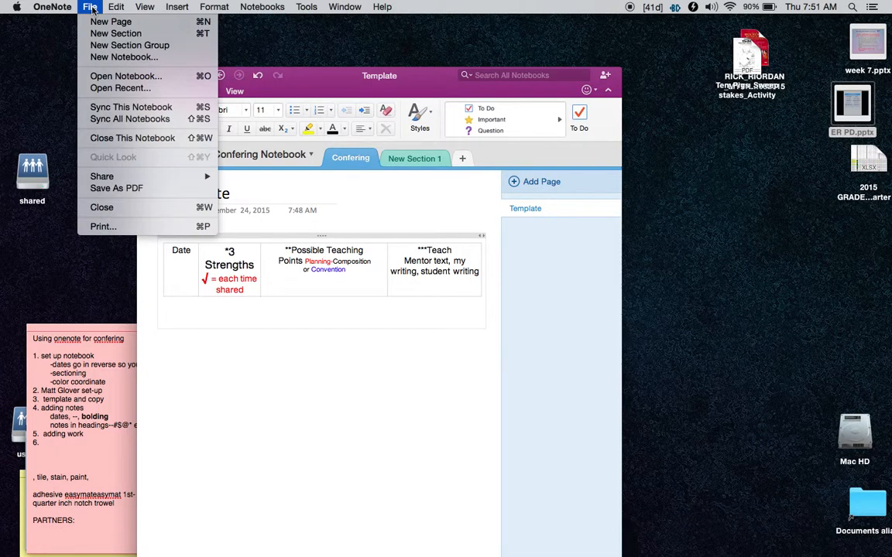
{"action": "left_click", "coordinate": [99, 78]}
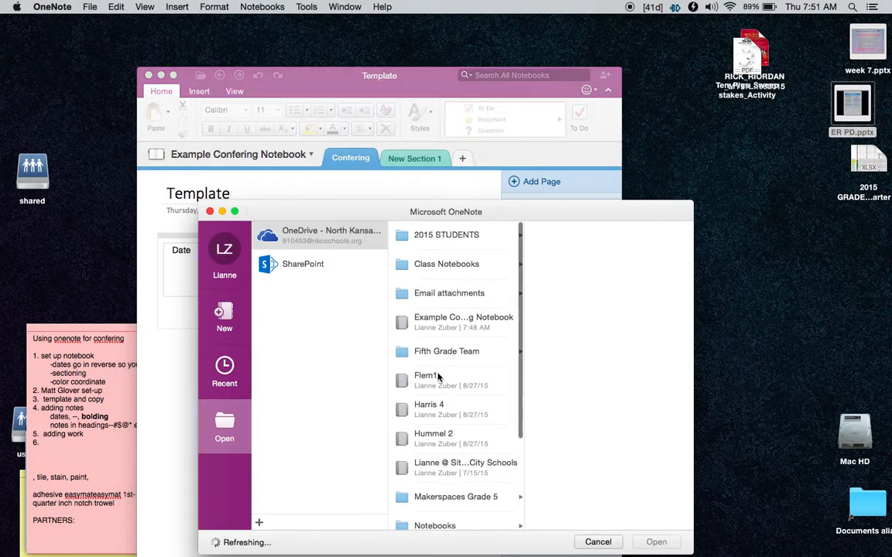
{"action": "left_click", "coordinate": [438, 377]}
{"action": "double_click", "coordinate": [438, 377]}
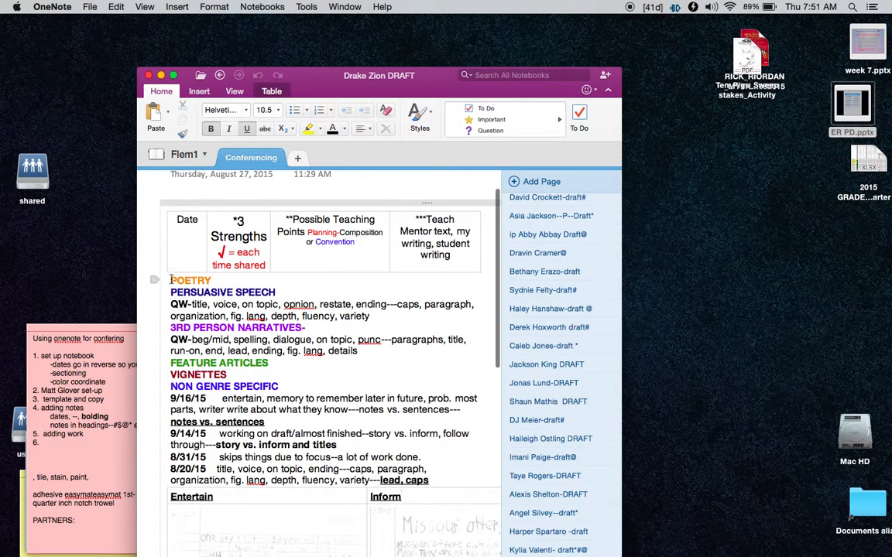
{"action": "left_click_drag", "start_coordinate": [171, 280], "coordinate": [194, 304]}
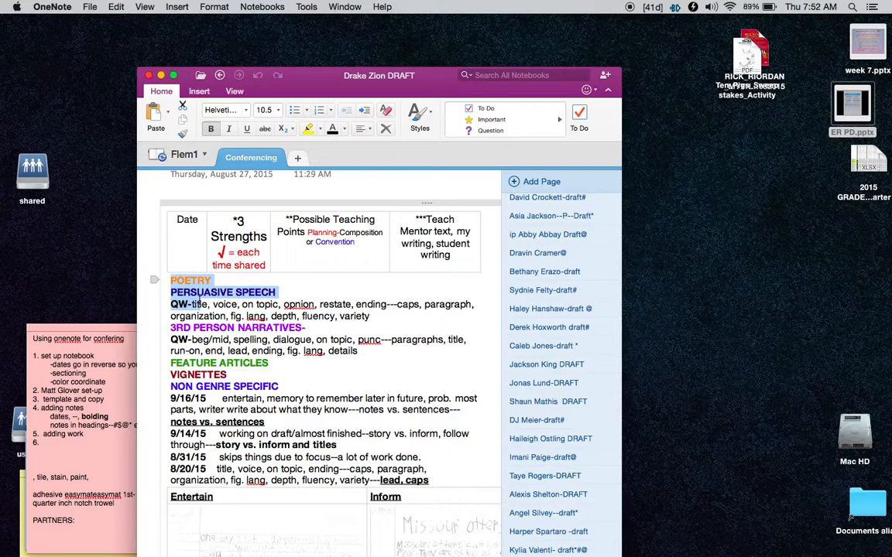
Switch in turn through the class notebooks numbered 2, 3, 4 and 5 to view their conferring pages
{"action": "left_click", "coordinate": [205, 156]}
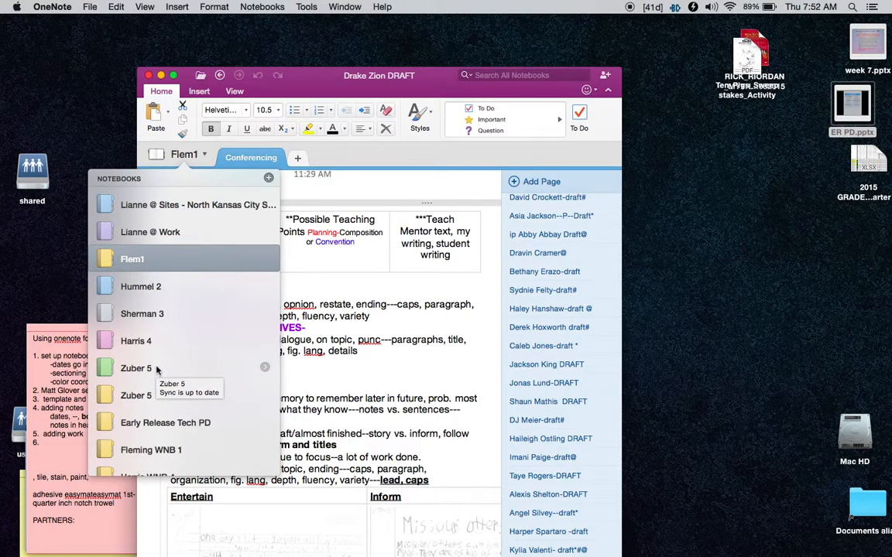
{"action": "left_click", "coordinate": [158, 287]}
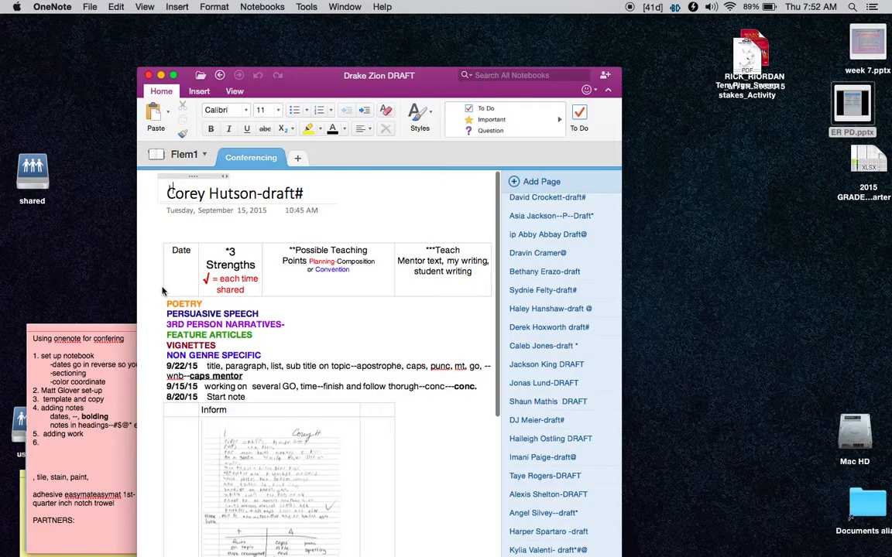
{"action": "left_click", "coordinate": [194, 154]}
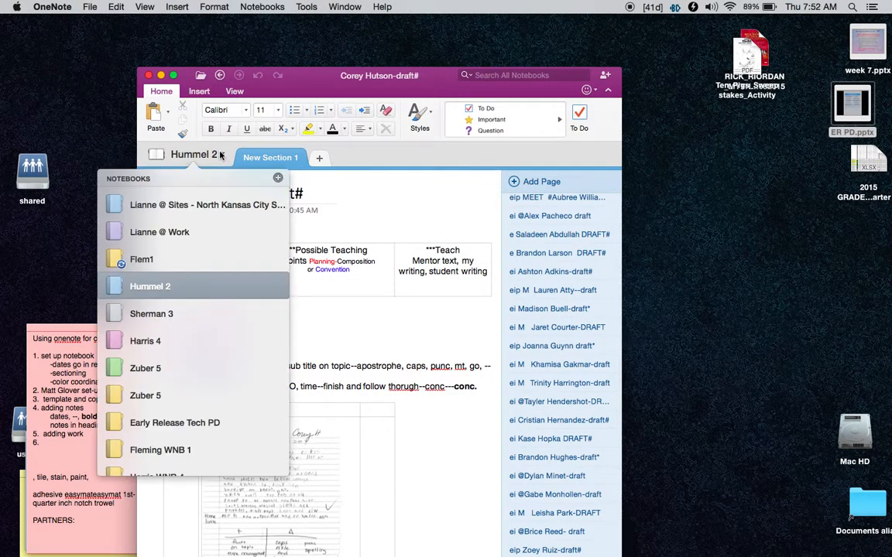
{"action": "left_click", "coordinate": [184, 313]}
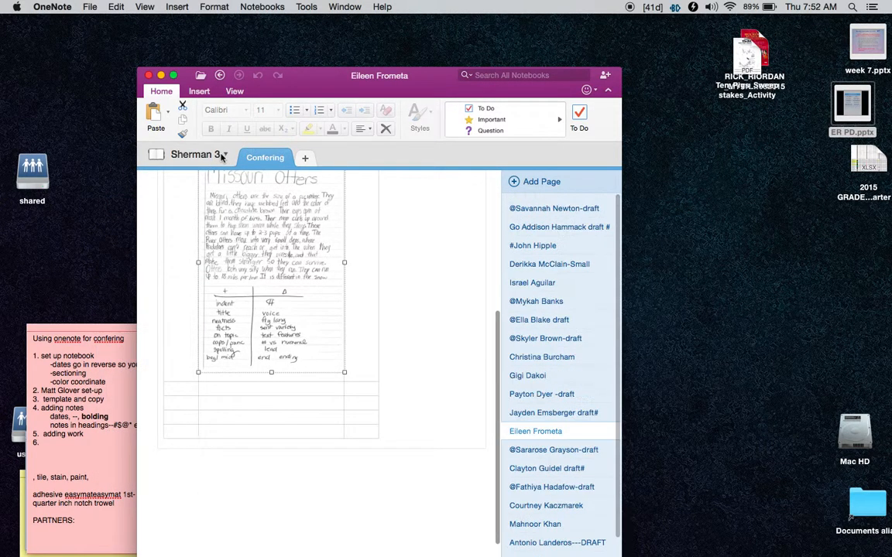
{"action": "left_click", "coordinate": [222, 155]}
{"action": "left_click", "coordinate": [178, 343]}
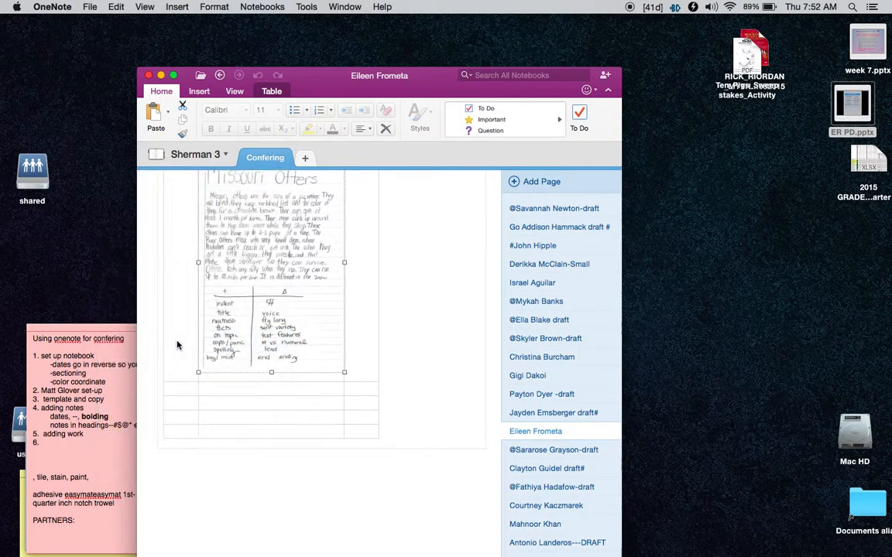
{"action": "left_click", "coordinate": [193, 154]}
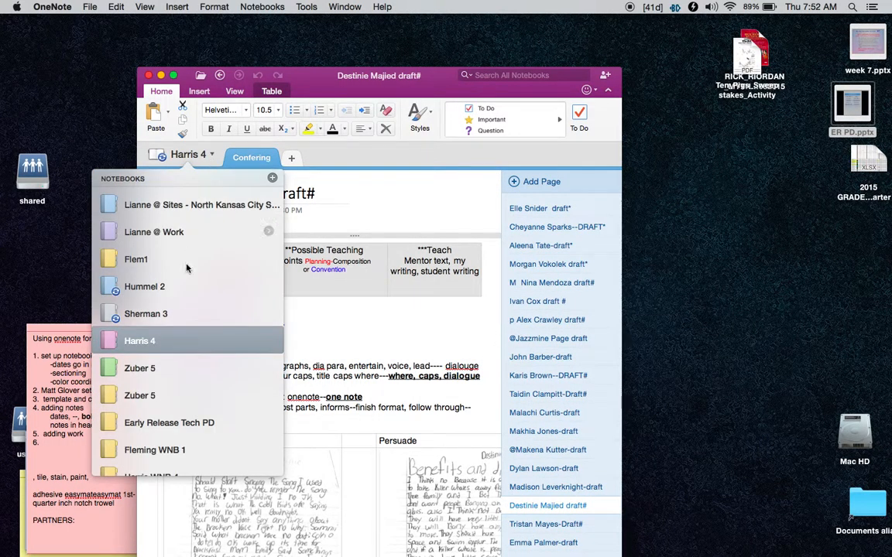
{"action": "left_click", "coordinate": [166, 375]}
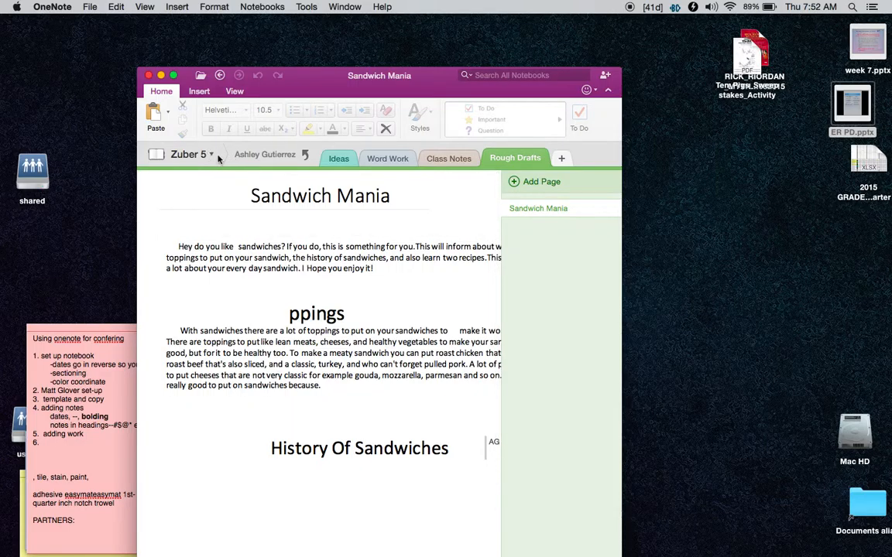
Switch to the class 5 notebook's conferring pages, visit its Template section and return to the Conferencing section
{"action": "left_click", "coordinate": [217, 157]}
{"action": "left_click", "coordinate": [168, 373]}
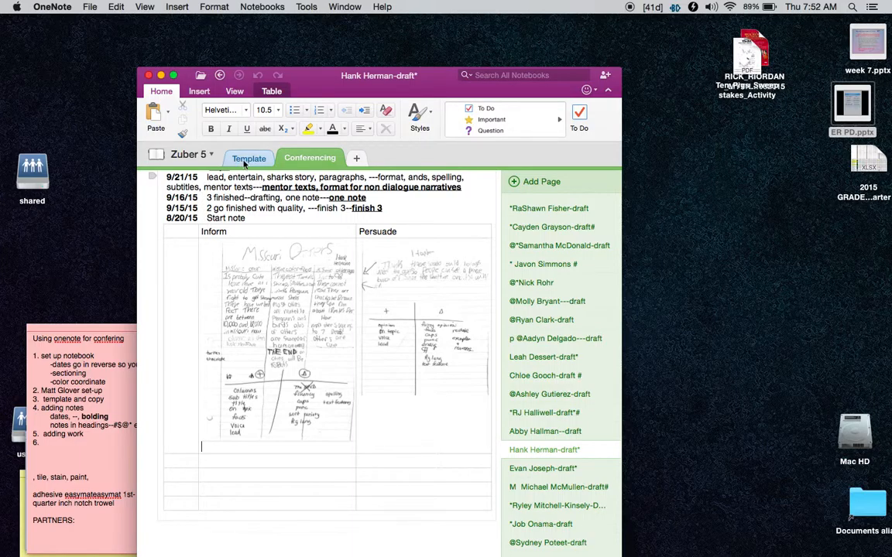
{"action": "left_click", "coordinate": [246, 159]}
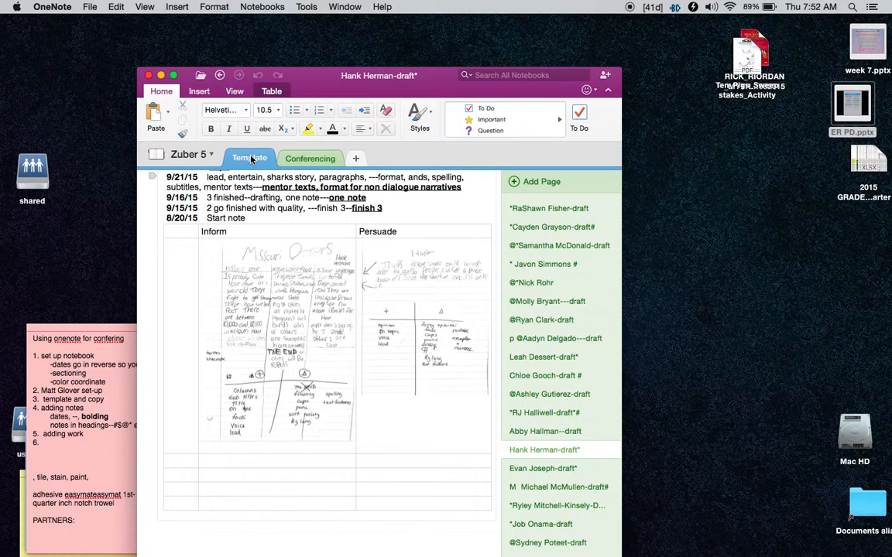
{"action": "left_click", "coordinate": [291, 160]}
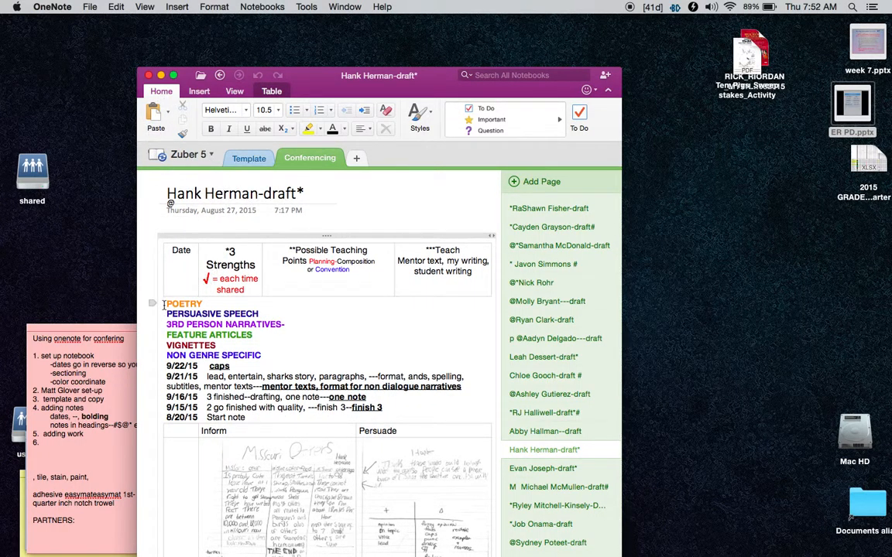
Try to copy the genre headings from the class 5 student page to the Example Confering Notebook's Template page, and undo the paste
{"action": "left_click_drag", "start_coordinate": [165, 304], "coordinate": [238, 367]}
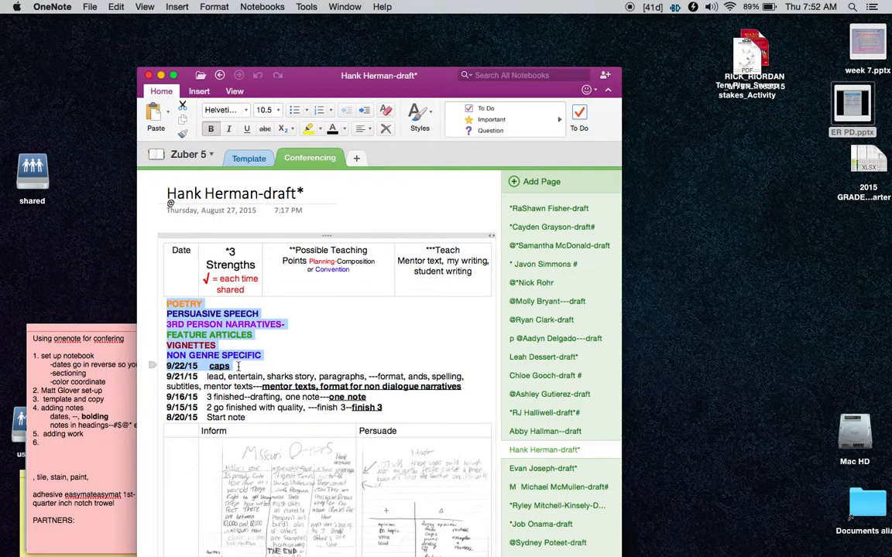
{"action": "left_click", "coordinate": [212, 154]}
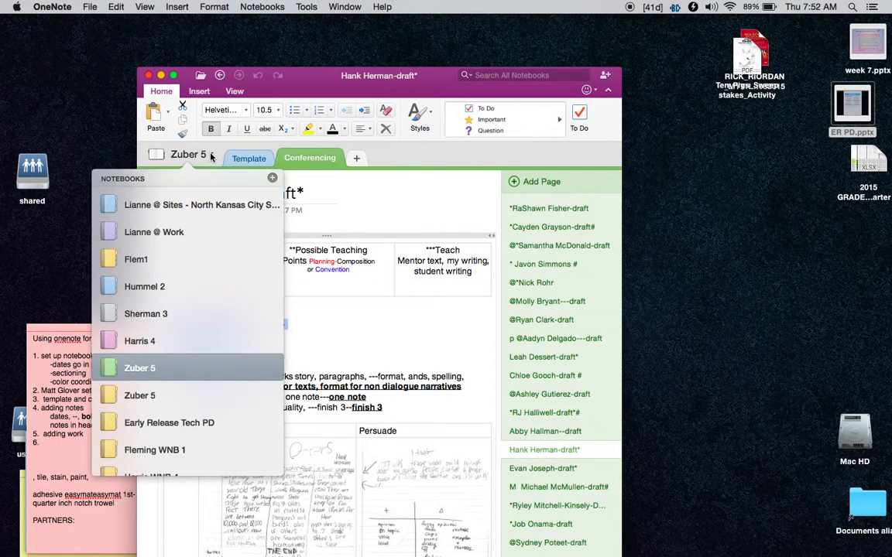
{"action": "scroll", "coordinate": [186, 327], "scroll_direction": "down", "scroll_amount": 3}
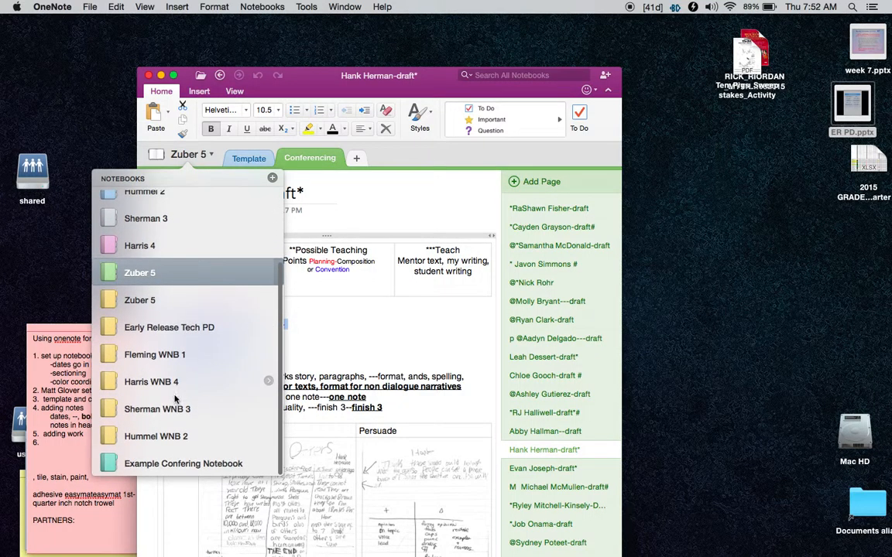
{"action": "left_click", "coordinate": [176, 465]}
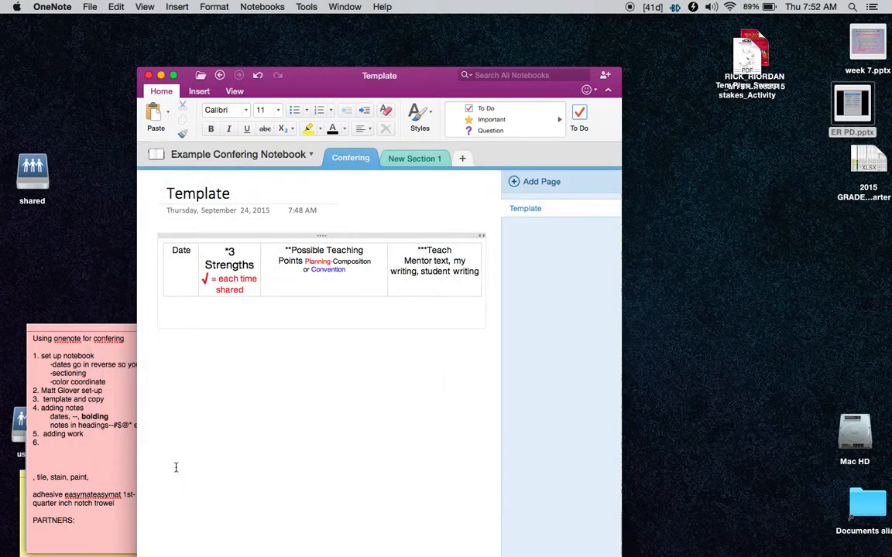
{"action": "left_click", "coordinate": [116, 6]}
{"action": "left_click", "coordinate": [127, 76]}
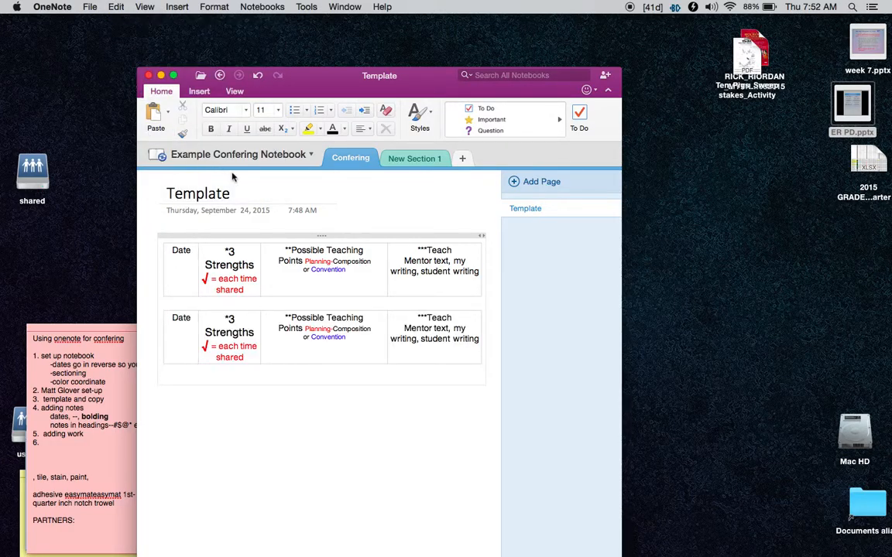
{"action": "key", "text": "super+z"}
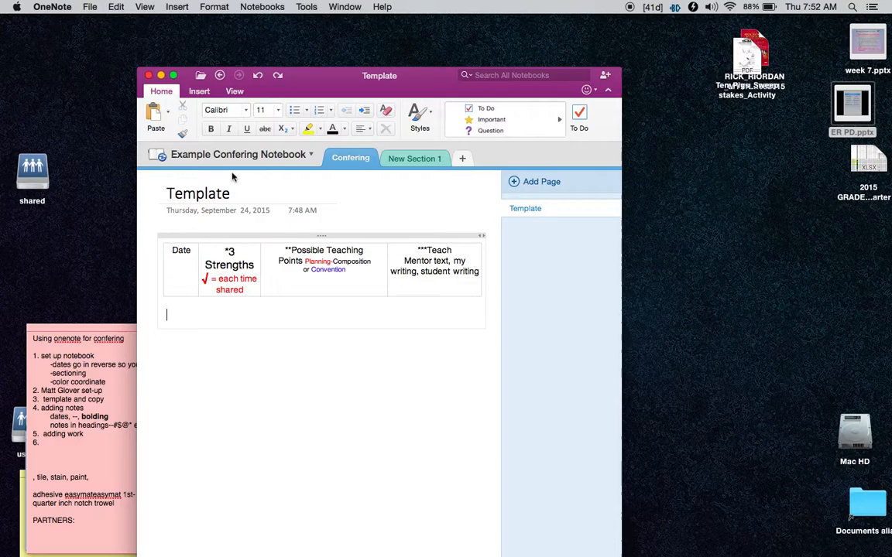
Copy the genre headings and first dated notes from the class 5 student page and paste them below the Template page's header table
{"action": "left_click", "coordinate": [157, 160]}
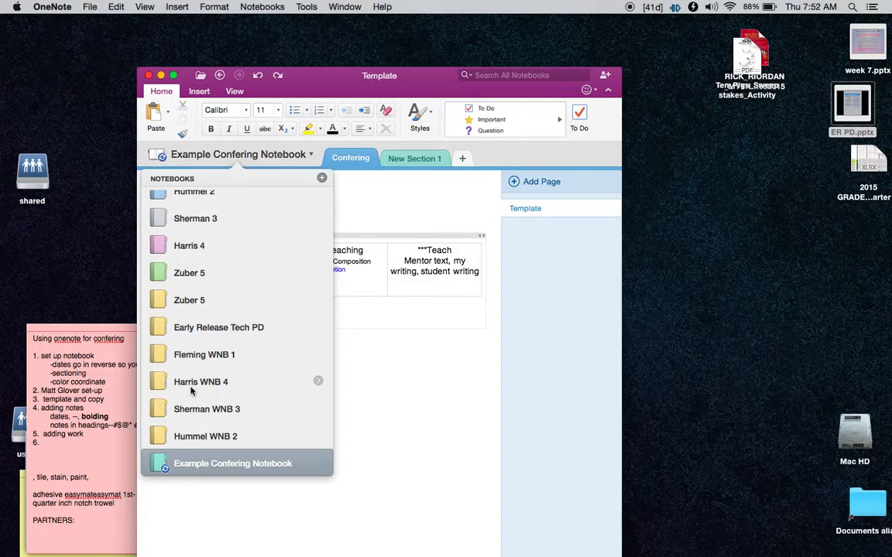
{"action": "left_click", "coordinate": [188, 281]}
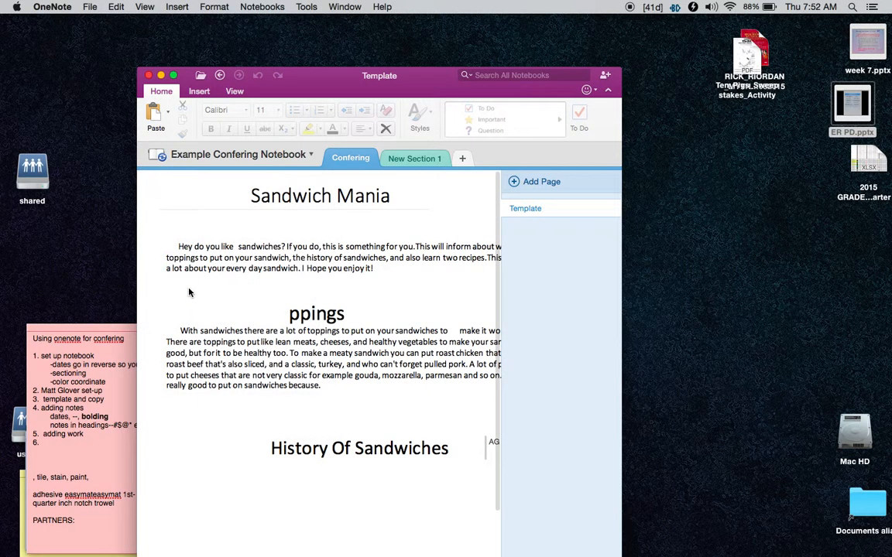
{"action": "left_click", "coordinate": [192, 153]}
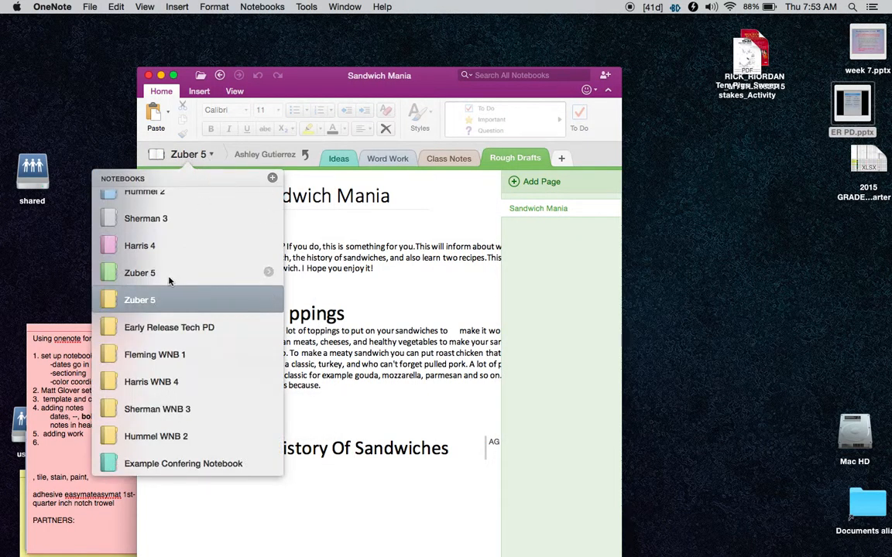
{"action": "left_click", "coordinate": [170, 279]}
{"action": "double_click", "coordinate": [242, 366]}
{"action": "left_click_drag", "start_coordinate": [167, 303], "coordinate": [238, 376]}
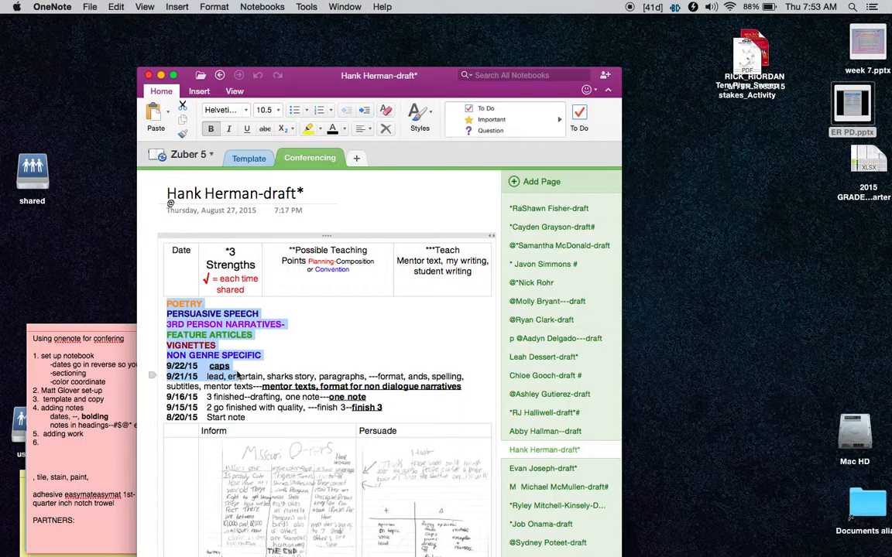
{"action": "left_click", "coordinate": [210, 156]}
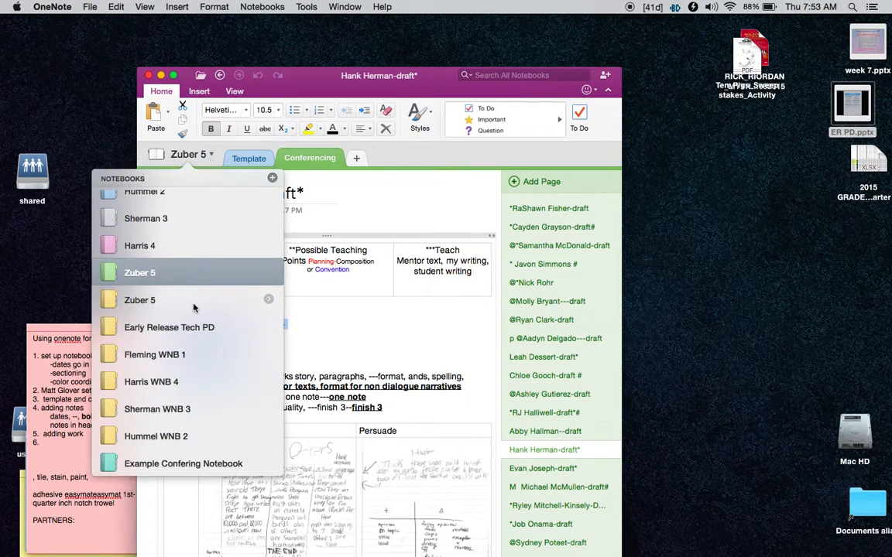
{"action": "left_click", "coordinate": [174, 463]}
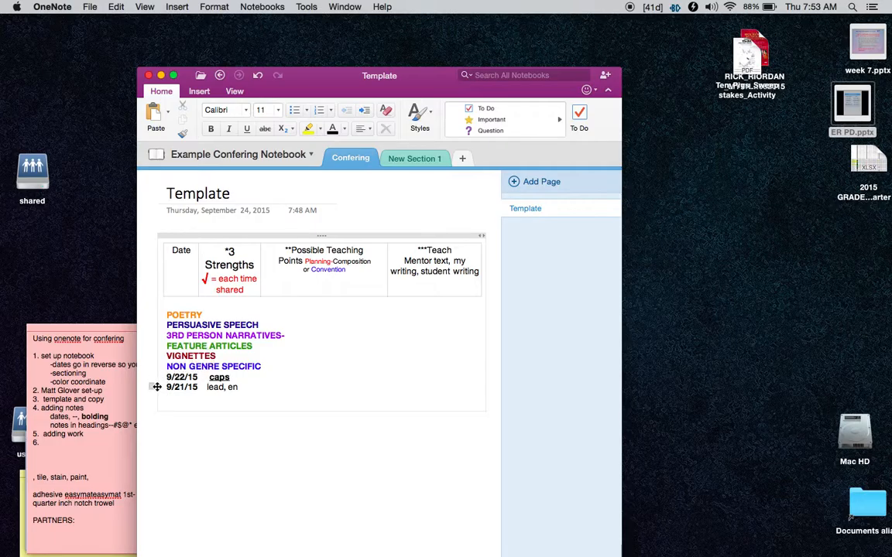
Insert a new line dated 9/25/15 directly above the 9/22/15 entry
{"action": "left_click", "coordinate": [167, 377]}
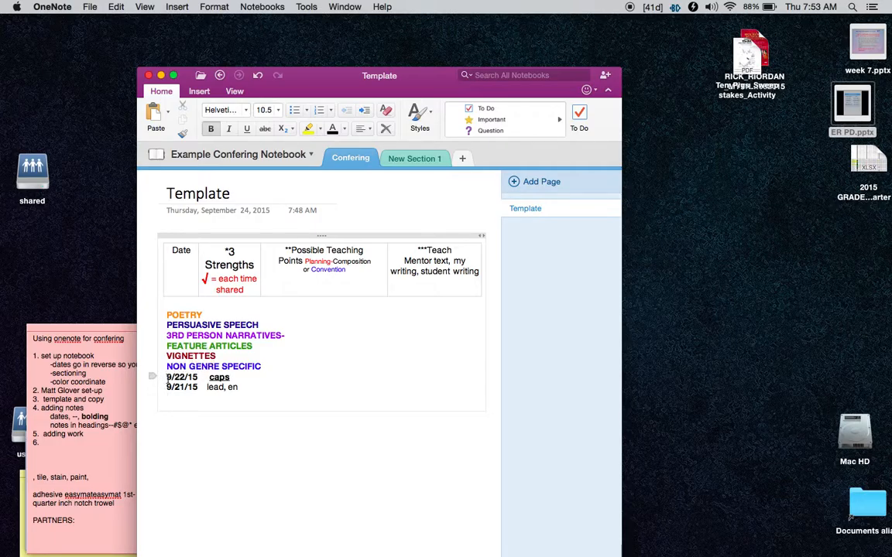
{"action": "type", "text": "9/"}
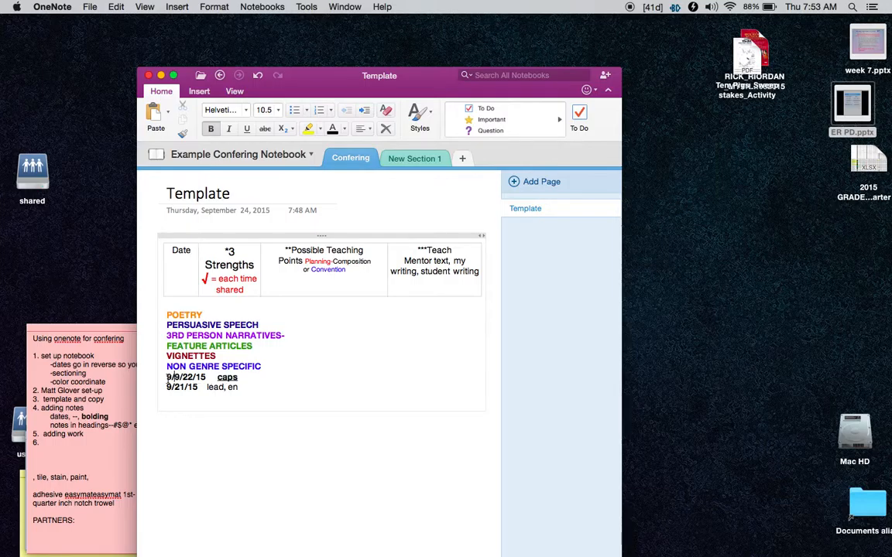
{"action": "type", "text": "25/15"}
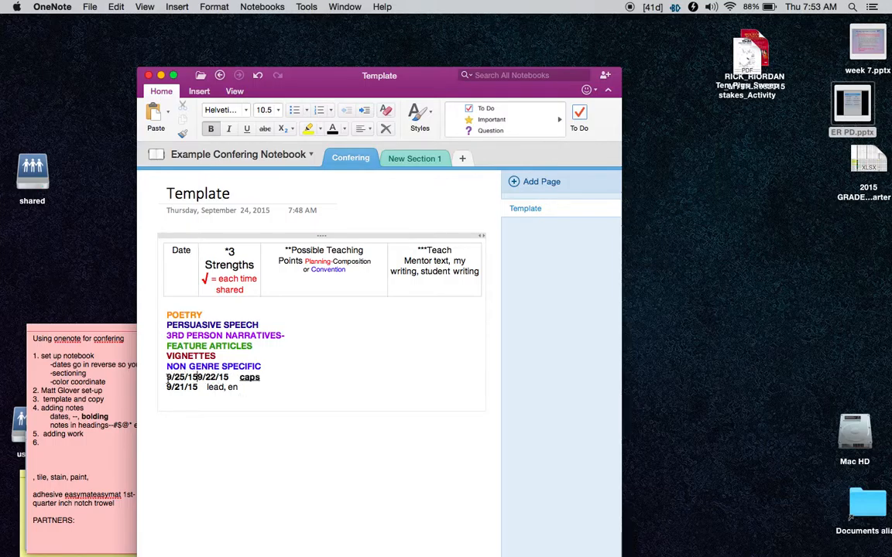
{"action": "key", "text": "Return"}
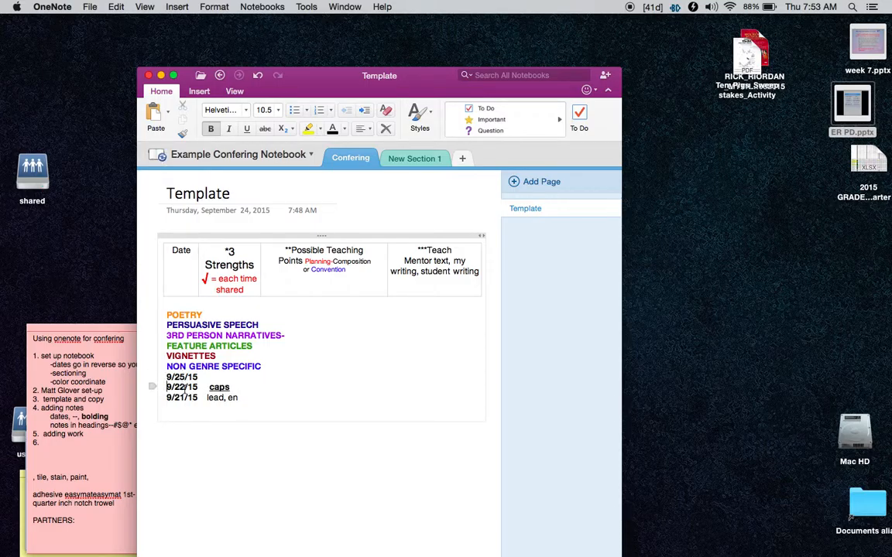
Enter the strengths "punctutation, dialogue, caps, voice, ----" in non-bold text after the 9/25/15 date
{"action": "left_click", "coordinate": [213, 377]}
{"action": "key", "text": "Tab"}
{"action": "left_click", "coordinate": [211, 128]}
{"action": "type", "text": "djkdfa"}
{"action": "key", "text": "BackSpace"}
{"action": "key", "text": "BackSpace"}
{"action": "key", "text": "BackSpace"}
{"action": "key", "text": "BackSpace"}
{"action": "type", "text": "punctutation"}
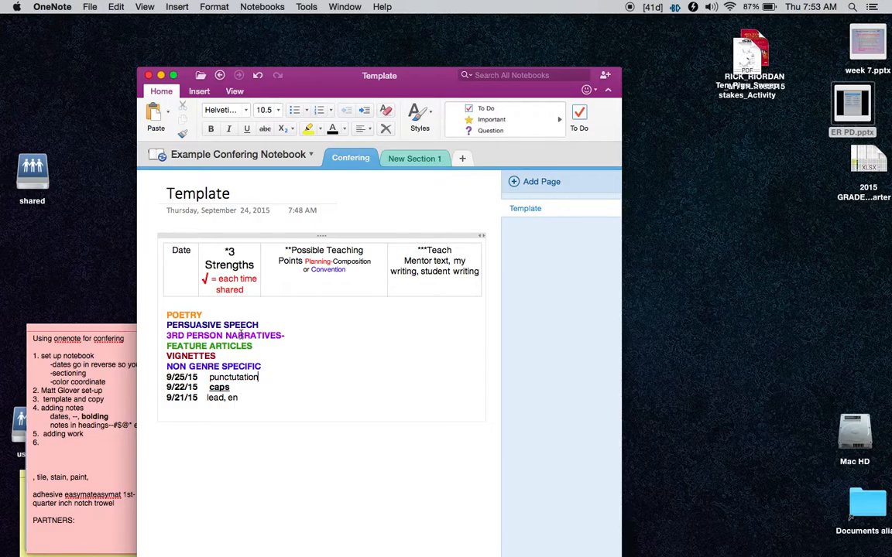
{"action": "type", "text": ", dialogue"}
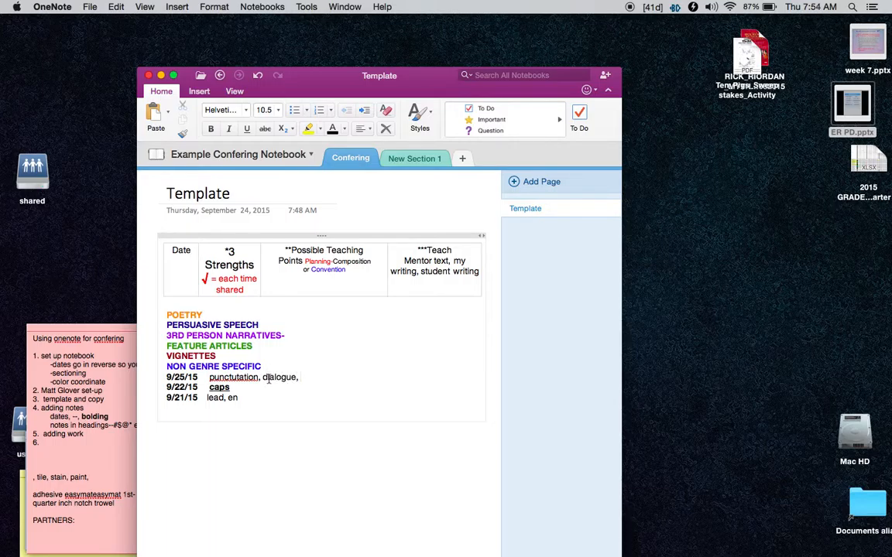
{"action": "type", "text": ", caps, voice, ----"}
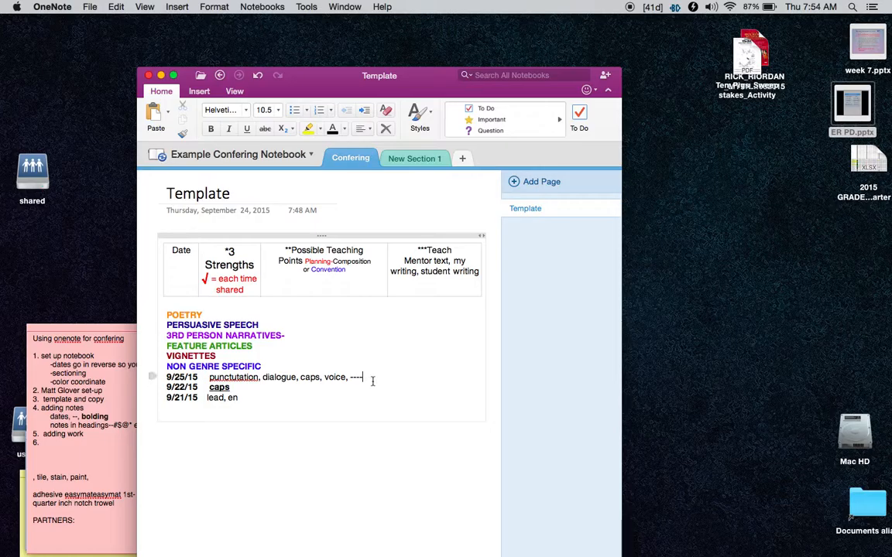
Continue the 9/25/15 entry with "dialouge rules, dialogue paragraphing, paragraphing, ----" and finish it with "dialogue rules" in bold underlined text
{"action": "type", "text": "dialouge rules, "}
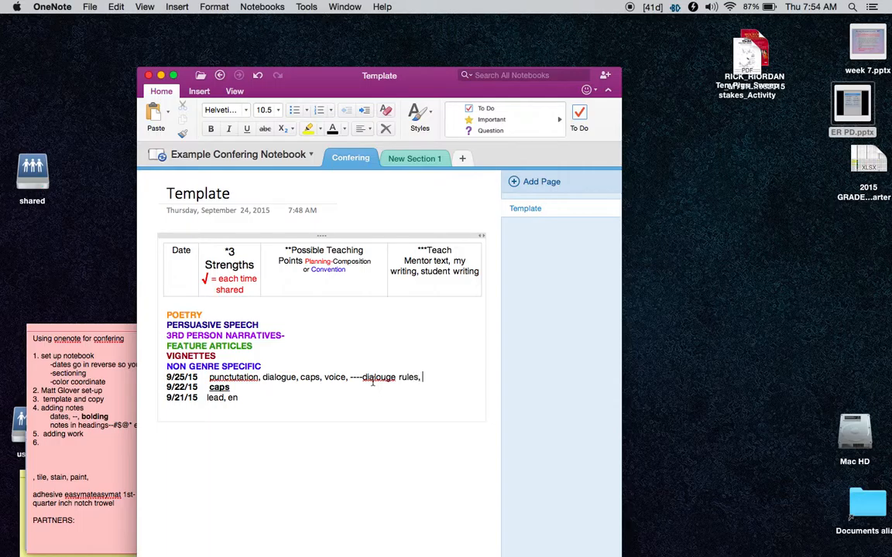
{"action": "type", "text": "dialogue paragraphs"}
{"action": "key", "text": "BackSpace"}
{"action": "type", "text": "ing, "}
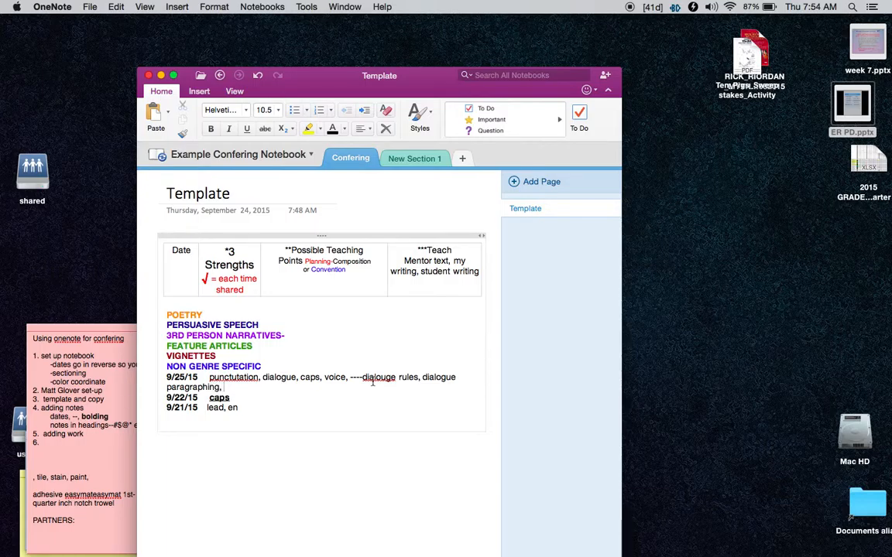
{"action": "type", "text": "paragraphing,"}
{"action": "type", "text": "----"}
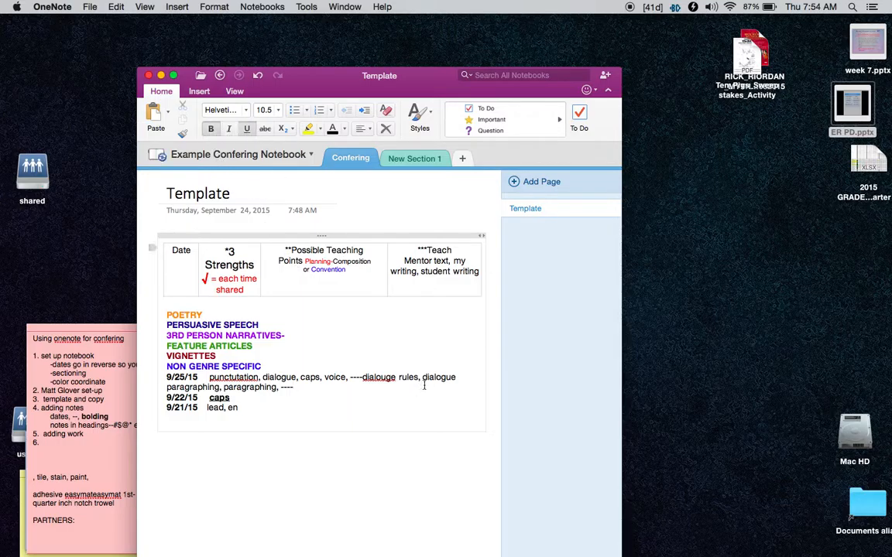
{"action": "type", "text": "dialogue rules"}
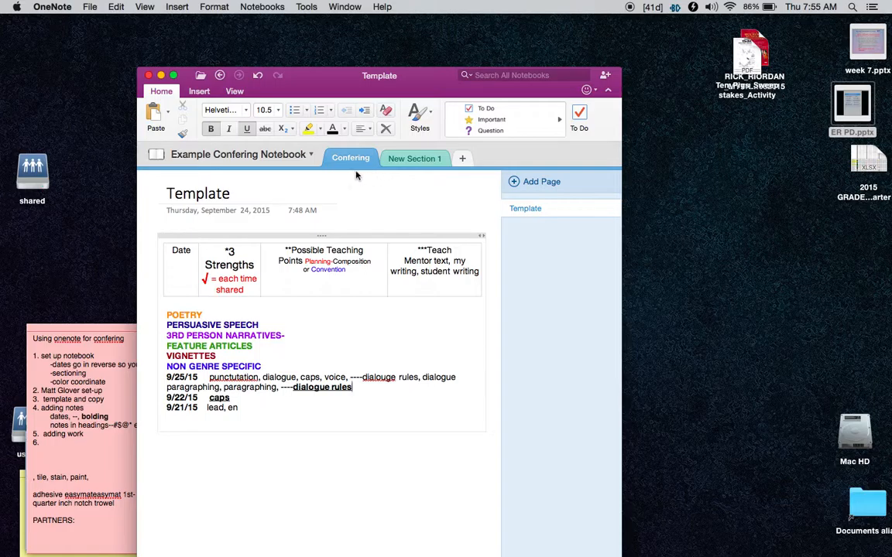
Add two pages to the Confering section, each titled with a student's first name and last initial
{"action": "left_click", "coordinate": [520, 181]}
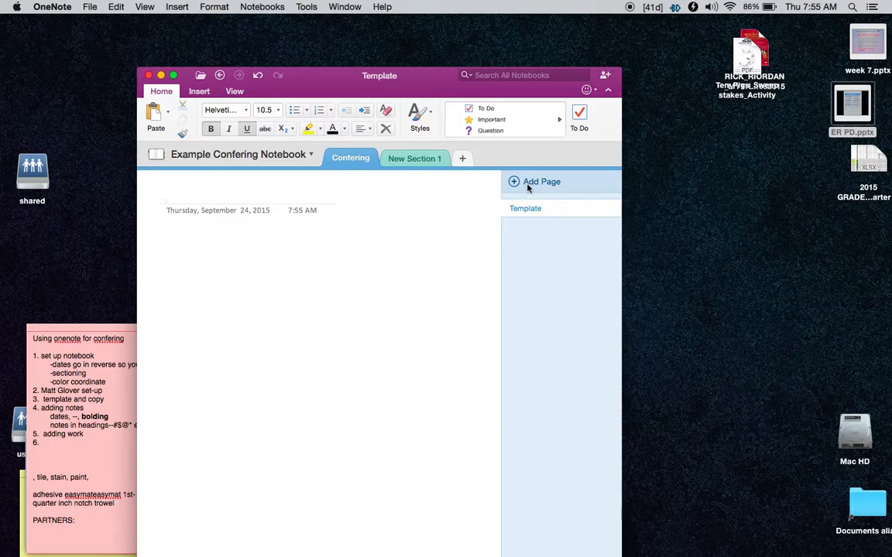
{"action": "type", "text": "Joe M"}
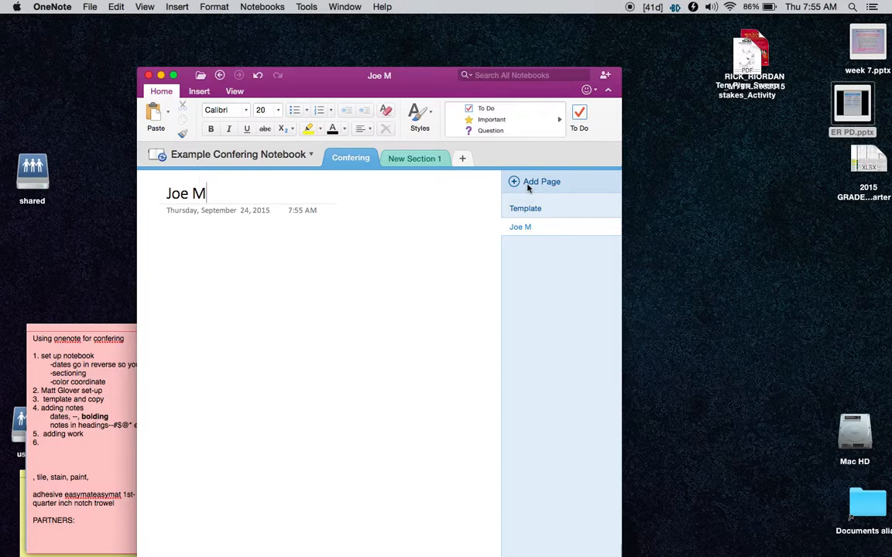
{"action": "left_click", "coordinate": [528, 186]}
{"action": "type", "text": "S"}
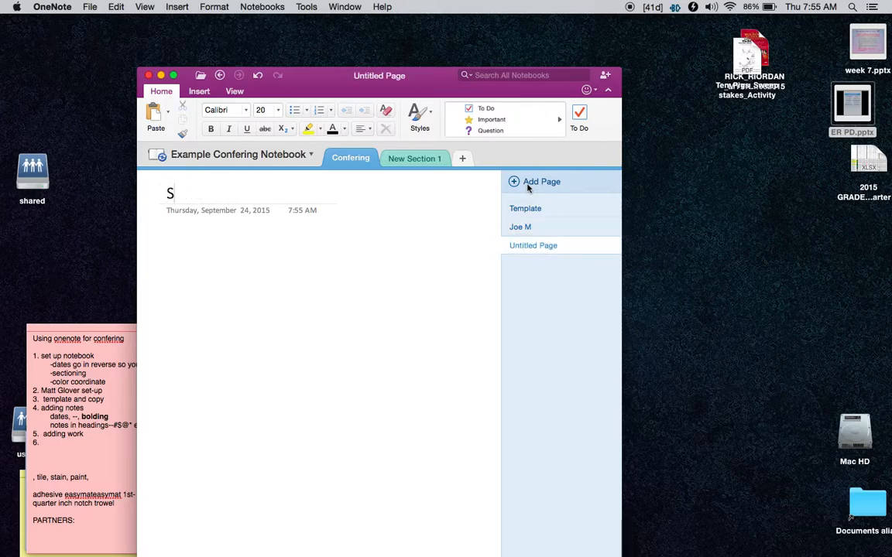
{"action": "type", "text": "andy o"}
{"action": "key", "text": "BackSpace"}
{"action": "type", "text": "O"}
Add a third page titled with a student's first name and last initial, followed by an untitled page
{"action": "left_click", "coordinate": [527, 186]}
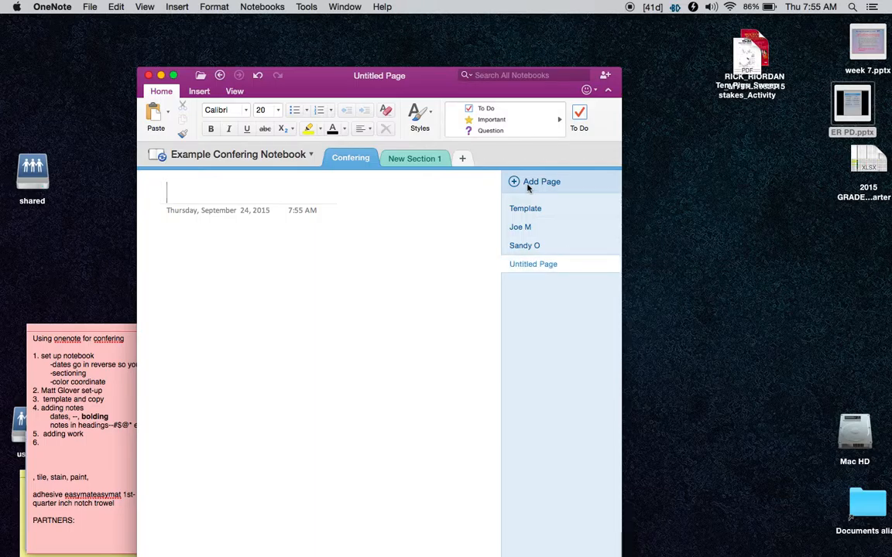
{"action": "type", "text": "Tome"}
{"action": "key", "text": "BackSpace"}
{"action": "type", "text": "H"}
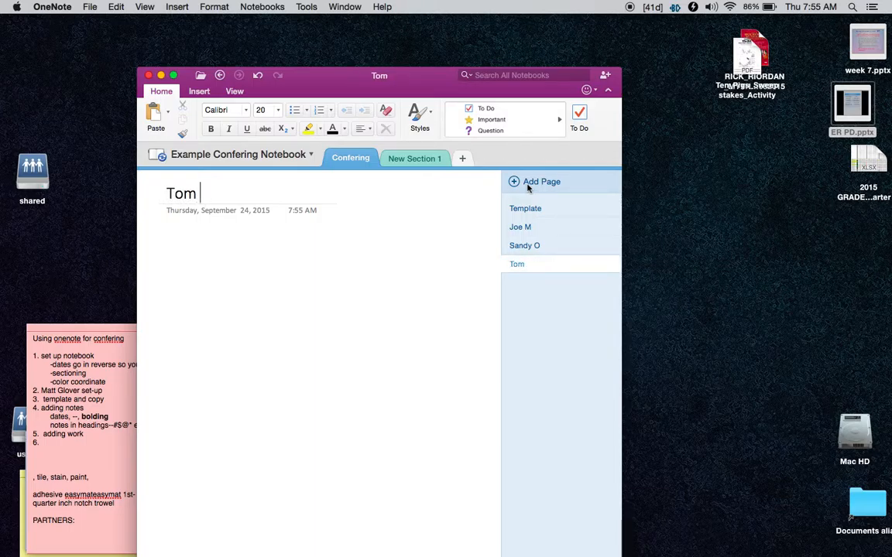
{"action": "key", "text": "Return"}
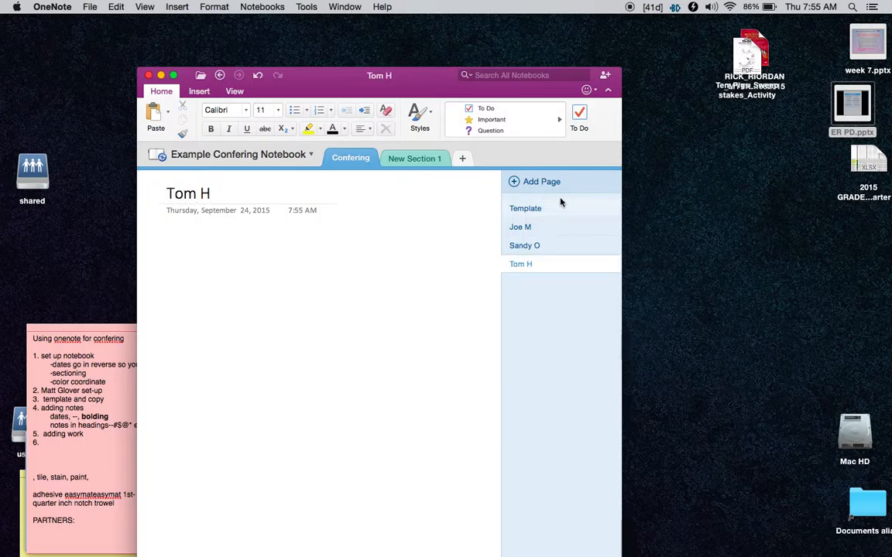
{"action": "left_click", "coordinate": [541, 182]}
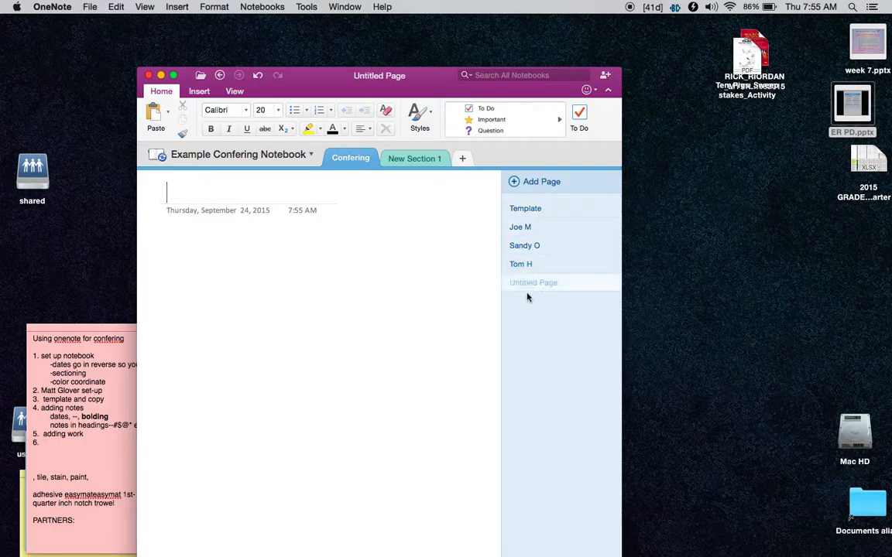
Copy the Template page's entire content, including its title and date, and paste it into the first student page
{"action": "left_click", "coordinate": [515, 227]}
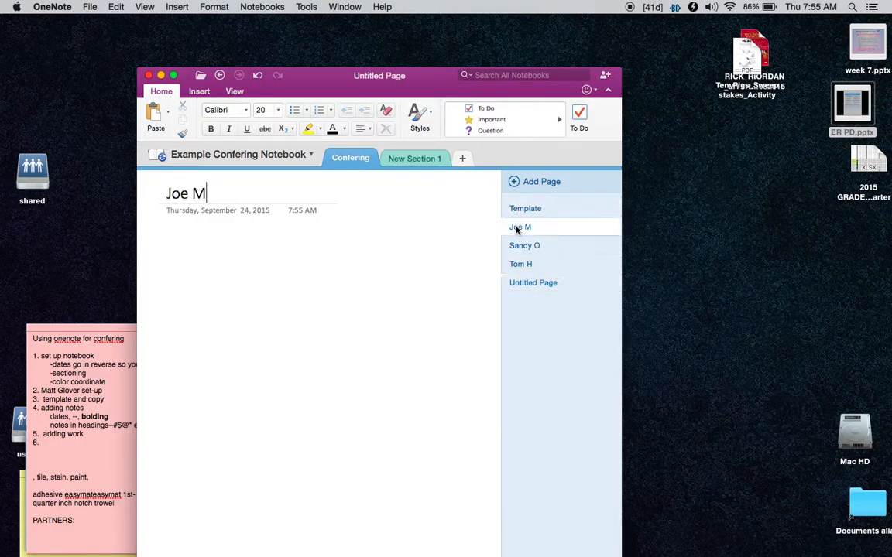
{"action": "left_click", "coordinate": [518, 210]}
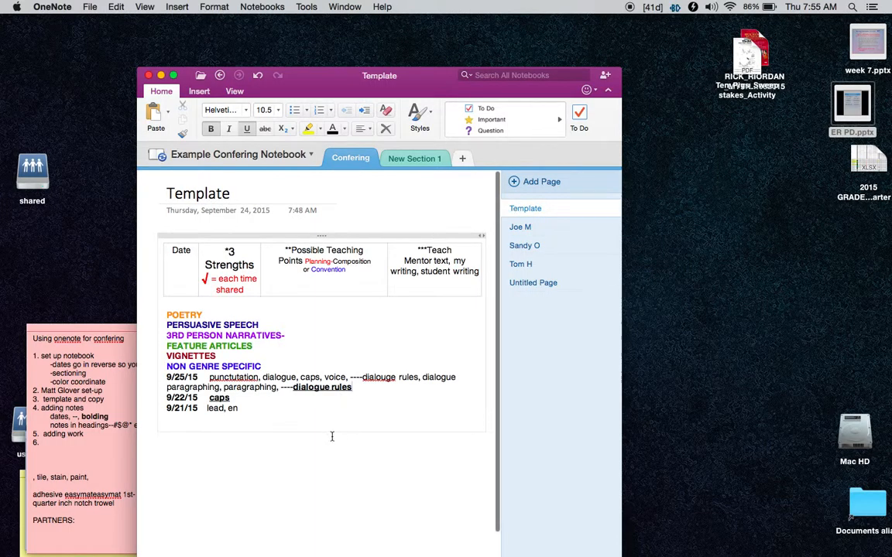
{"action": "left_click_drag", "start_coordinate": [300, 415], "coordinate": [148, 189]}
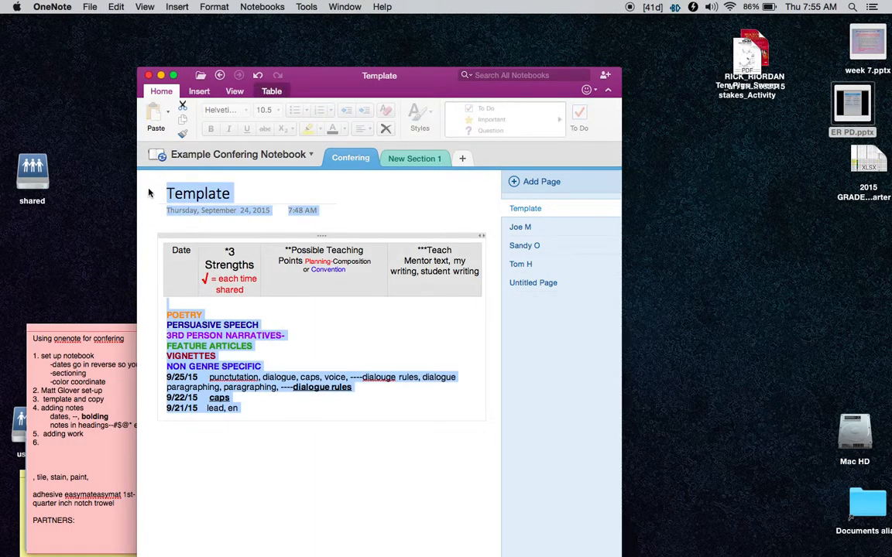
{"action": "left_click", "coordinate": [520, 227]}
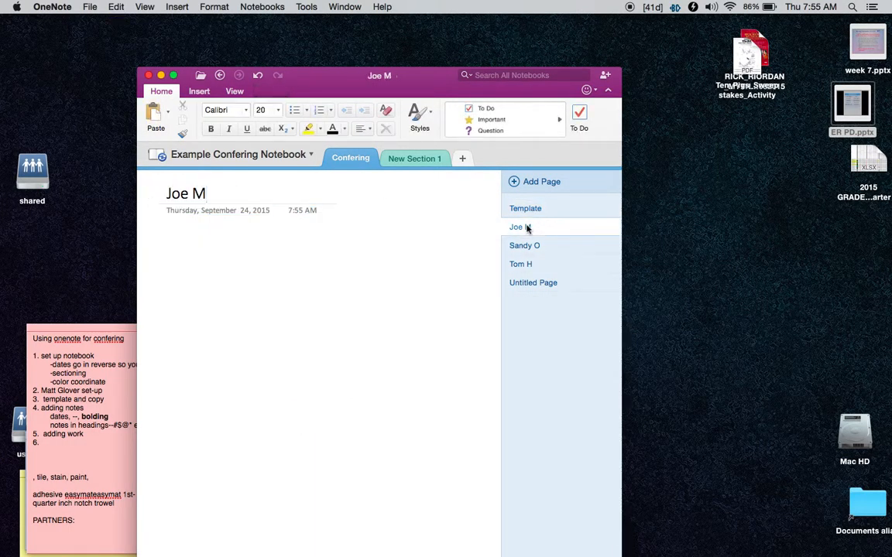
{"action": "key", "text": "super+v"}
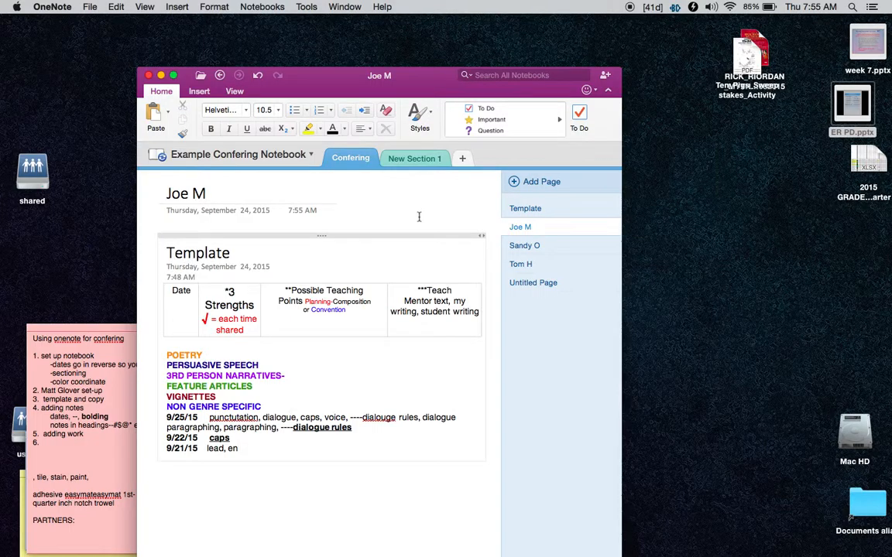
Remove the pasted "Template" title and date line from the top of the first student page's note
{"action": "left_click_drag", "start_coordinate": [248, 243], "coordinate": [154, 253]}
{"action": "key", "text": "BackSpace"}
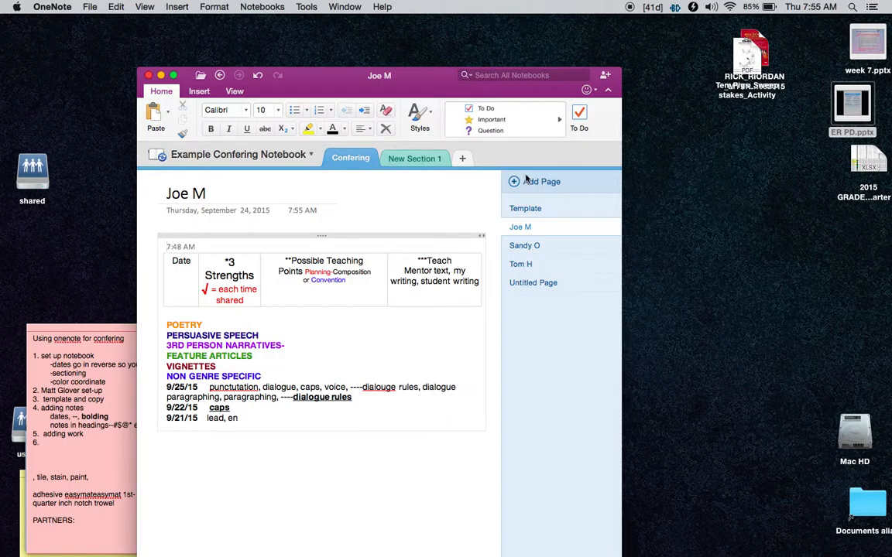
Copy the whole Template page, add another untitled page, and paste the copied page at the end of the Confering section
{"action": "right_click", "coordinate": [527, 210]}
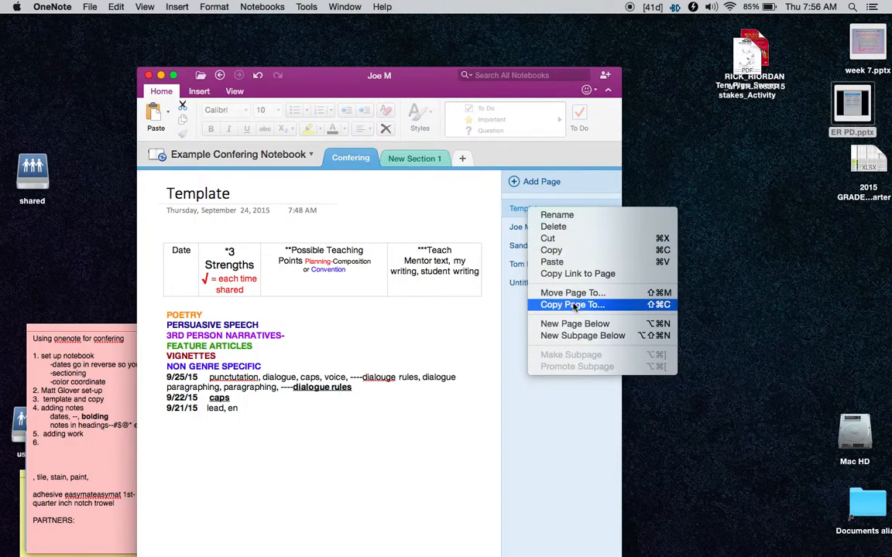
{"action": "left_click", "coordinate": [560, 250]}
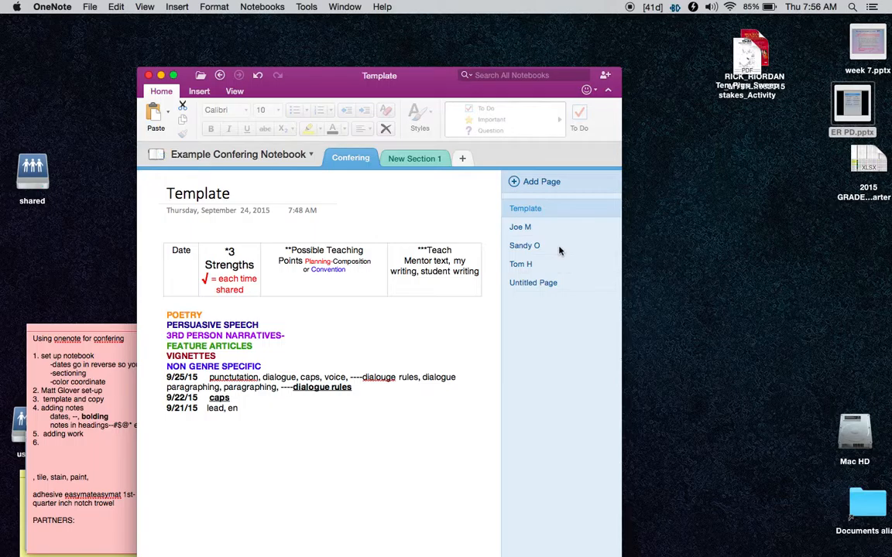
{"action": "left_click", "coordinate": [527, 183]}
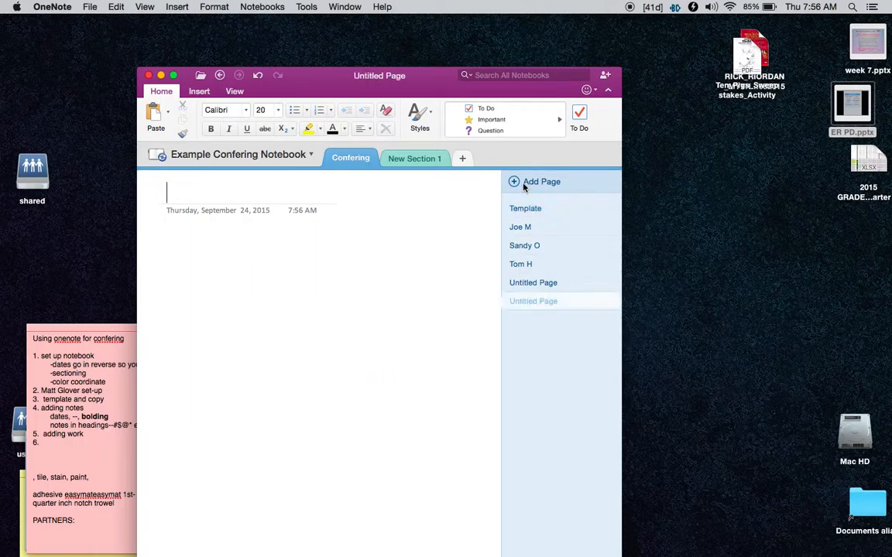
{"action": "left_click", "coordinate": [455, 205]}
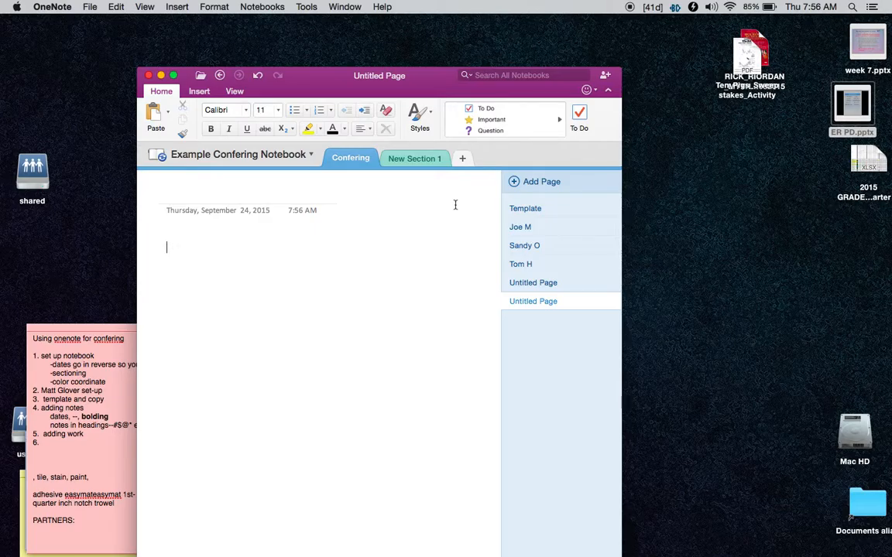
{"action": "key", "text": "super+v"}
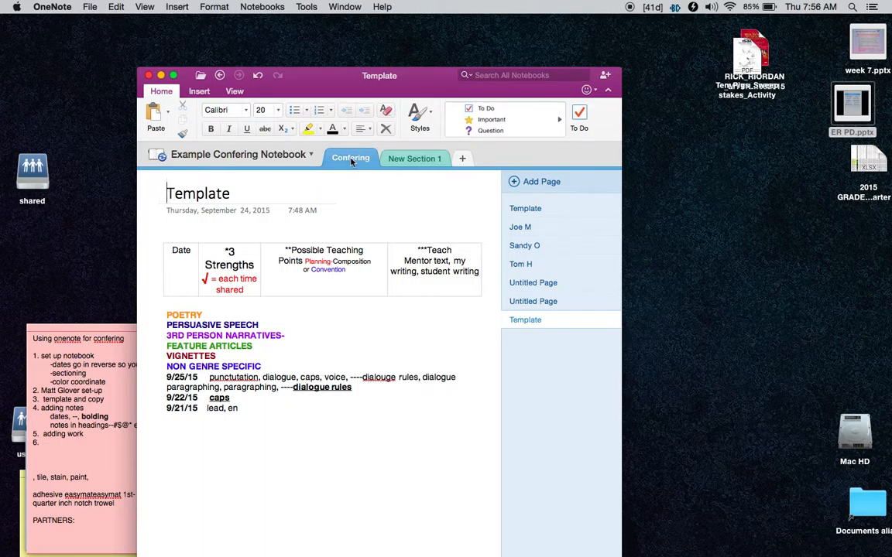
{"action": "right_click", "coordinate": [351, 161]}
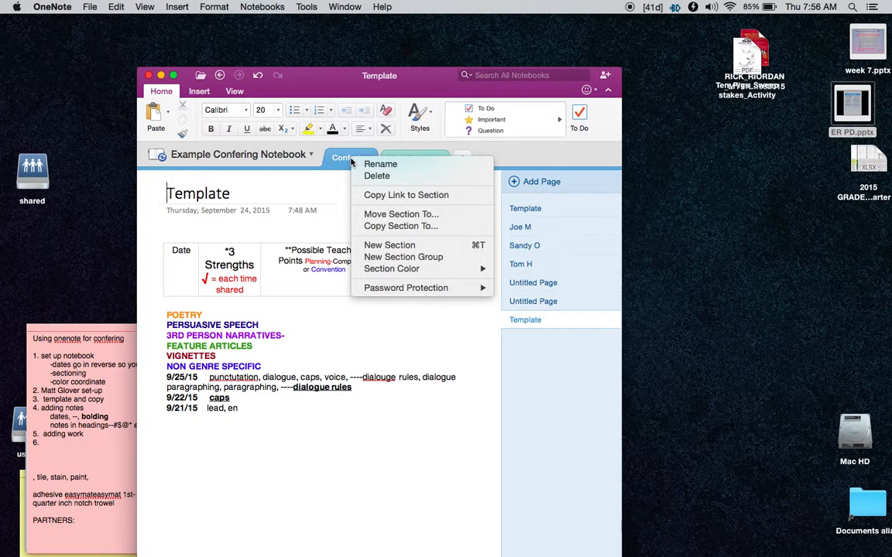
{"action": "left_click", "coordinate": [382, 226]}
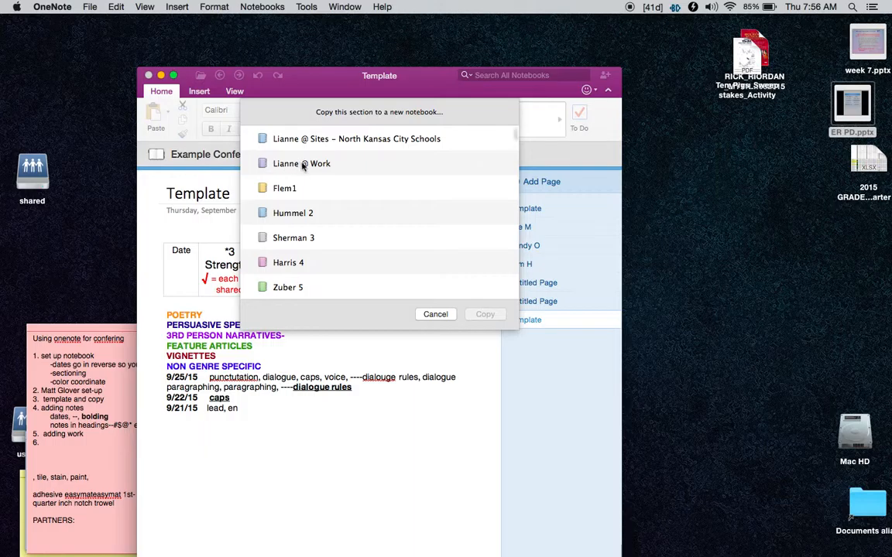
{"action": "scroll", "coordinate": [298, 241], "scroll_direction": "down", "scroll_amount": 5}
{"action": "scroll", "coordinate": [299, 239], "scroll_direction": "up", "scroll_amount": 5}
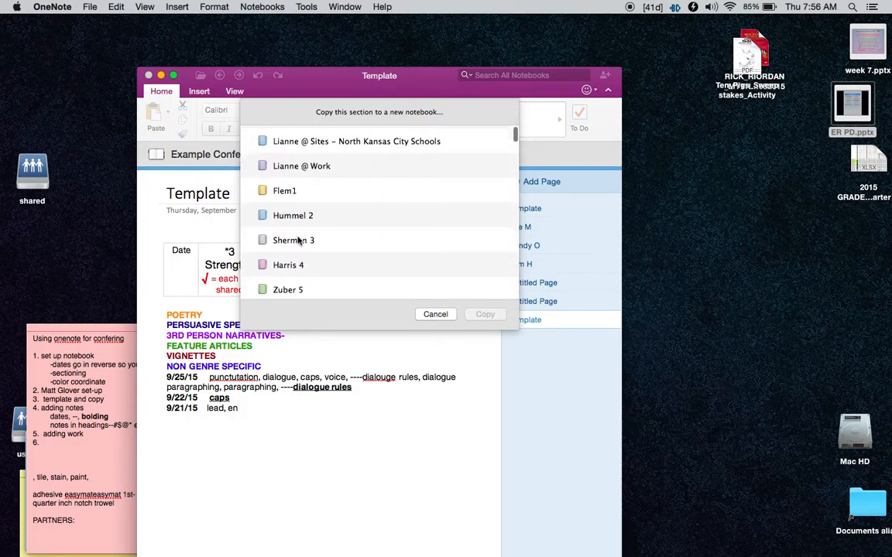
{"action": "left_click", "coordinate": [435, 314]}
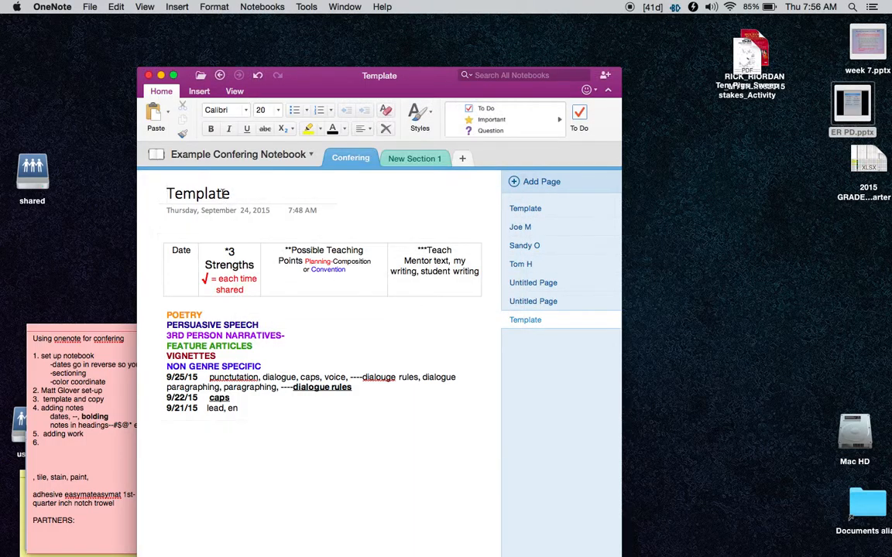
Switch to the pink class notebook and copy its Confering section into Example Confering Notebook
{"action": "left_click", "coordinate": [158, 155]}
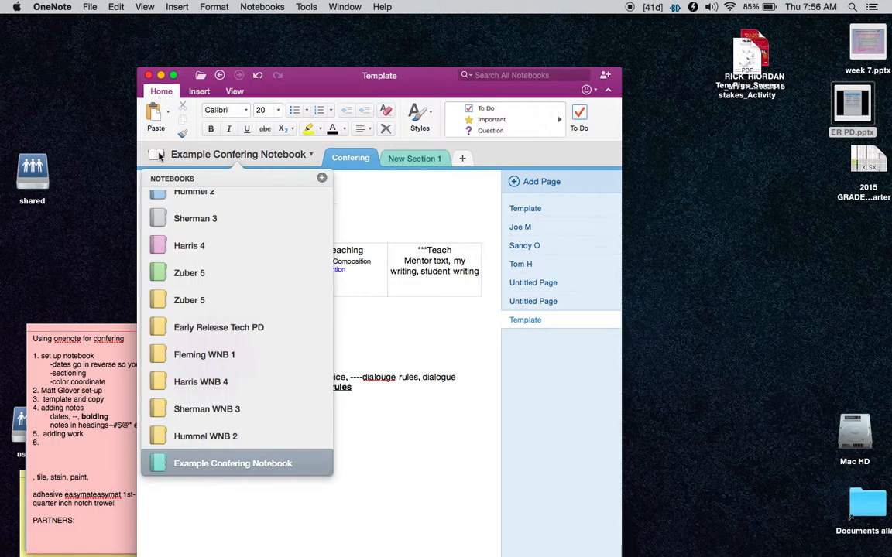
{"action": "left_click", "coordinate": [316, 245]}
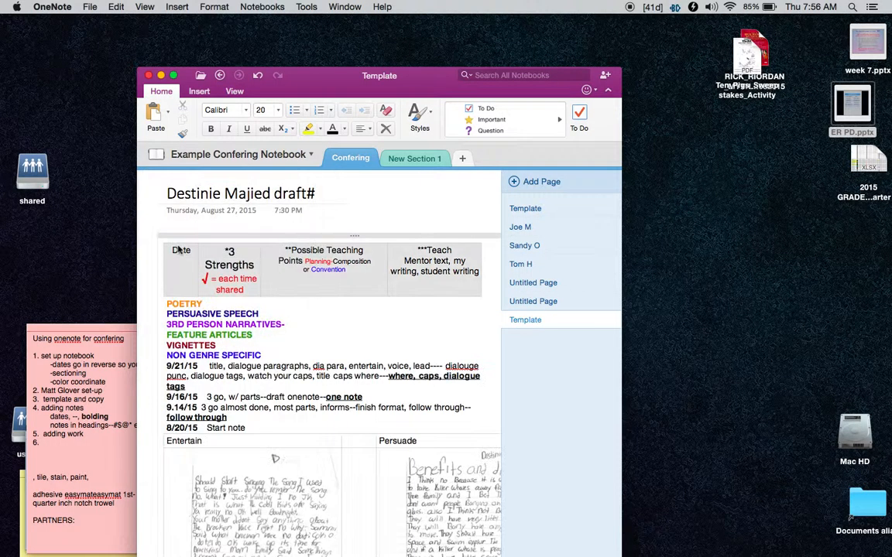
{"action": "scroll", "coordinate": [310, 255], "scroll_direction": "down", "scroll_amount": 2}
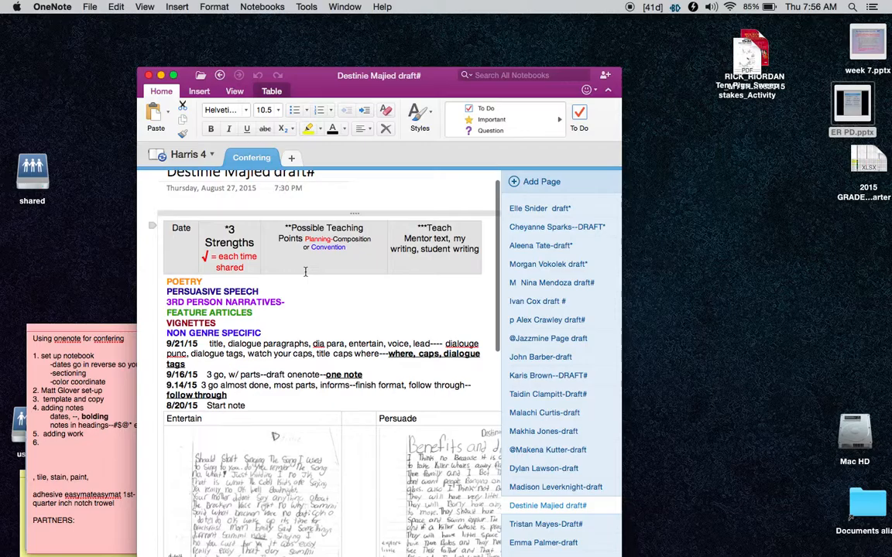
{"action": "scroll", "coordinate": [262, 214], "scroll_direction": "up", "scroll_amount": 2}
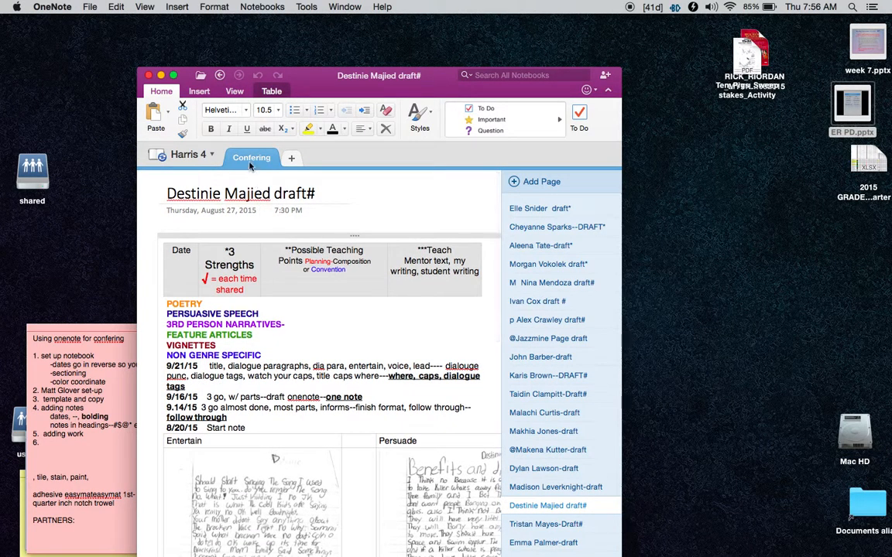
{"action": "right_click", "coordinate": [250, 163]}
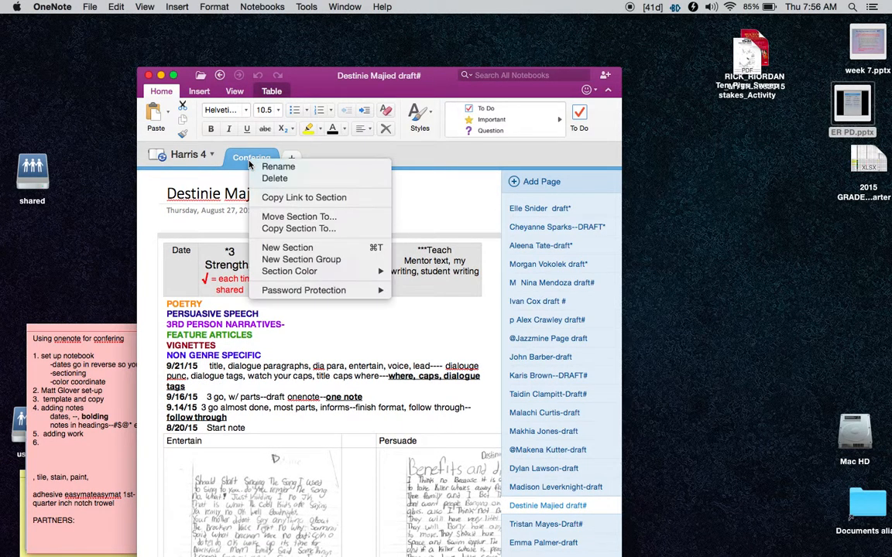
{"action": "left_click", "coordinate": [283, 230]}
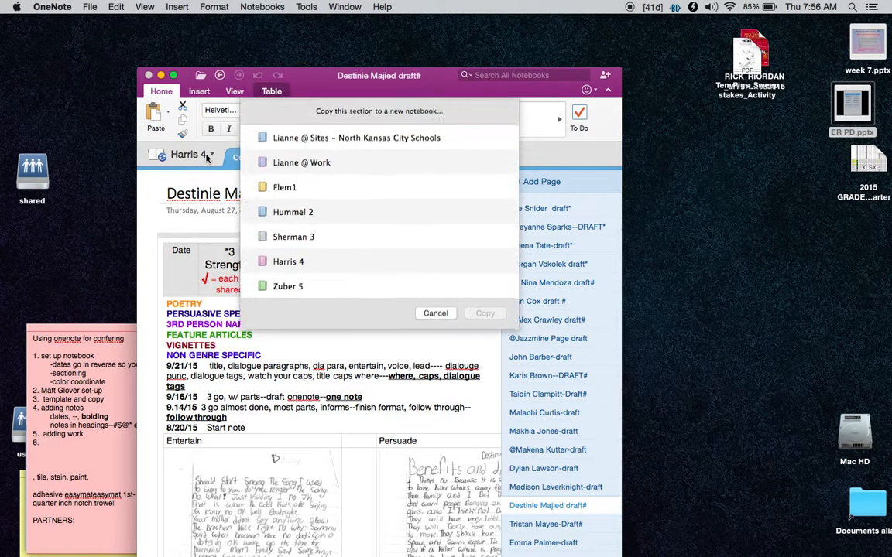
{"action": "scroll", "coordinate": [315, 240], "scroll_direction": "down", "scroll_amount": 15}
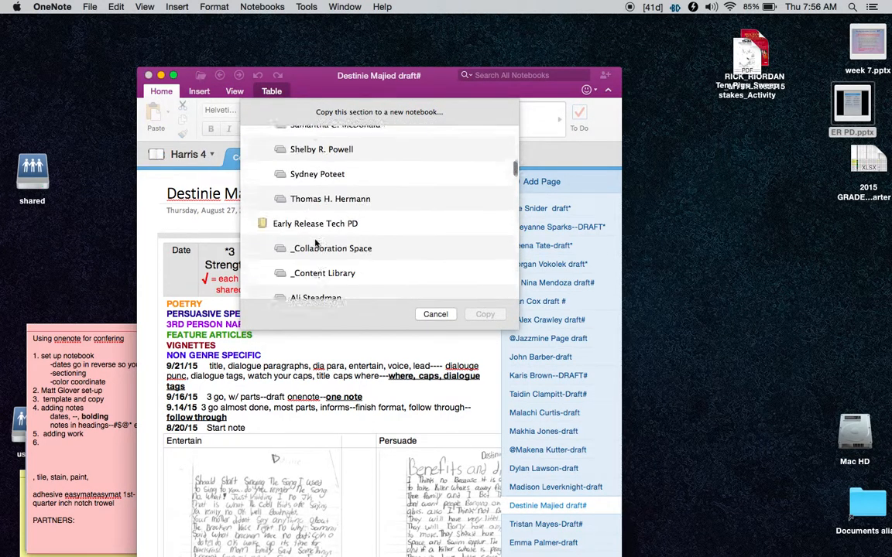
{"action": "scroll", "coordinate": [316, 243], "scroll_direction": "down", "scroll_amount": 10}
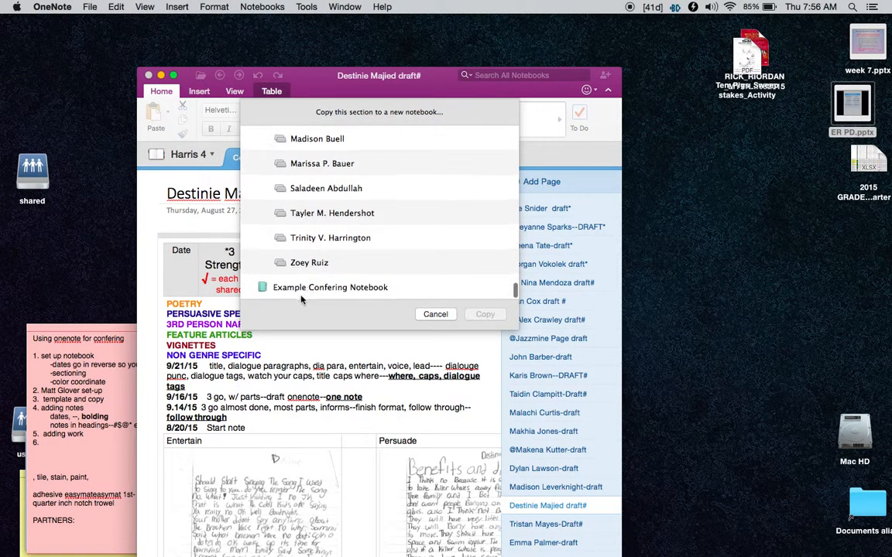
{"action": "left_click", "coordinate": [297, 288]}
{"action": "left_click", "coordinate": [485, 314]}
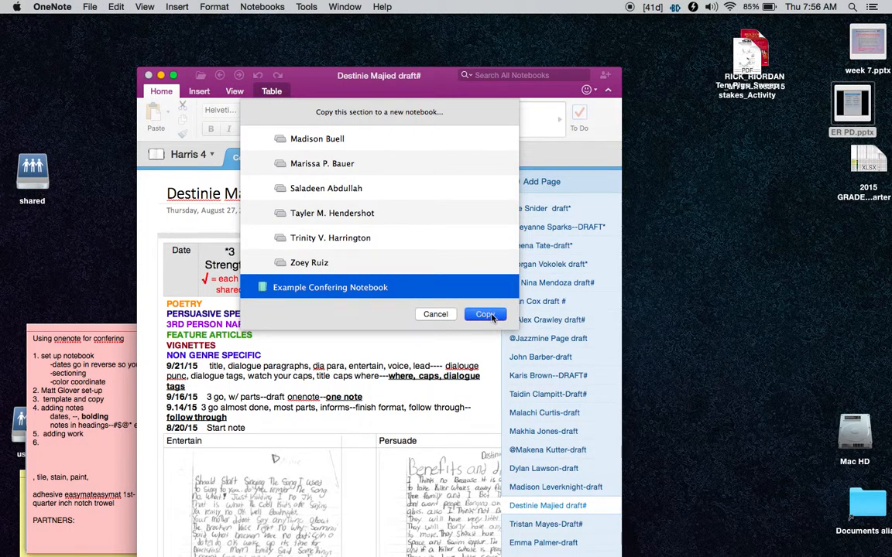
Return to Example Confering Notebook and delete the copied Confering 2 section
{"action": "left_click", "coordinate": [208, 154]}
{"action": "left_click", "coordinate": [183, 462]}
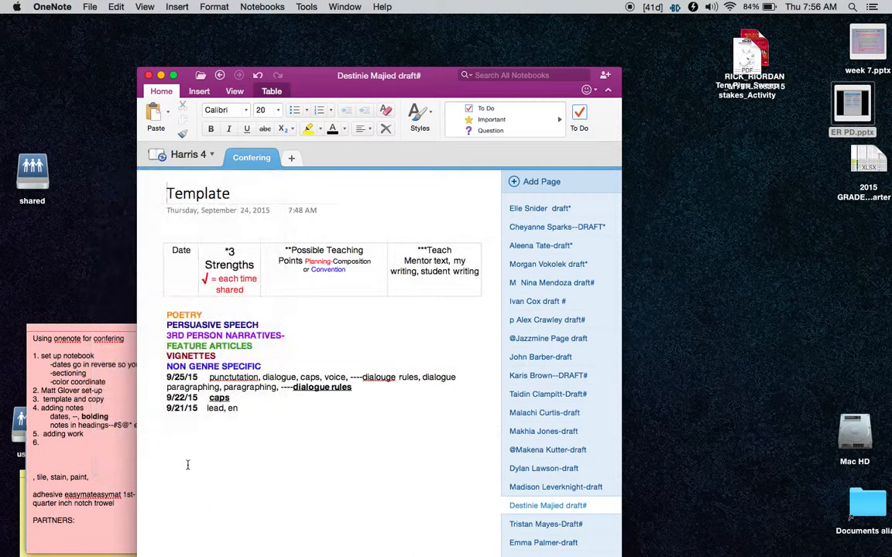
{"action": "left_click", "coordinate": [481, 158]}
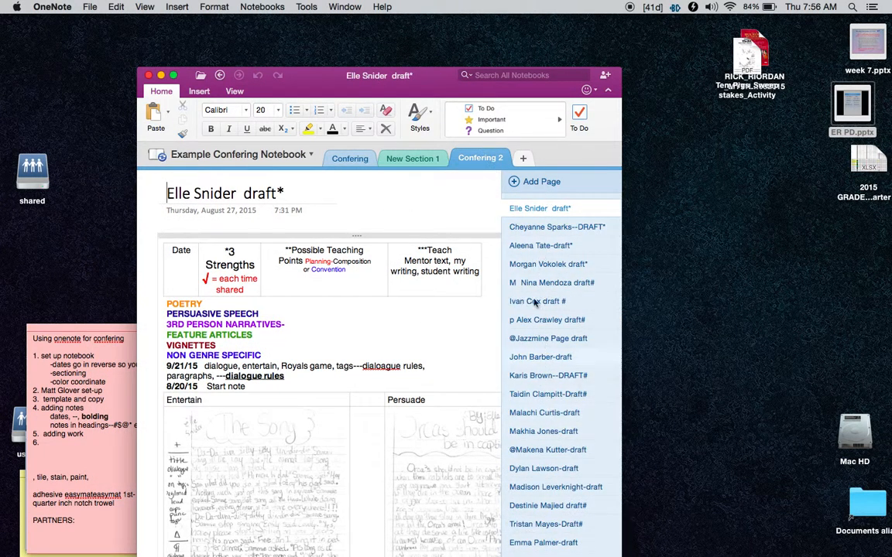
{"action": "right_click", "coordinate": [482, 158]}
{"action": "left_click", "coordinate": [498, 175]}
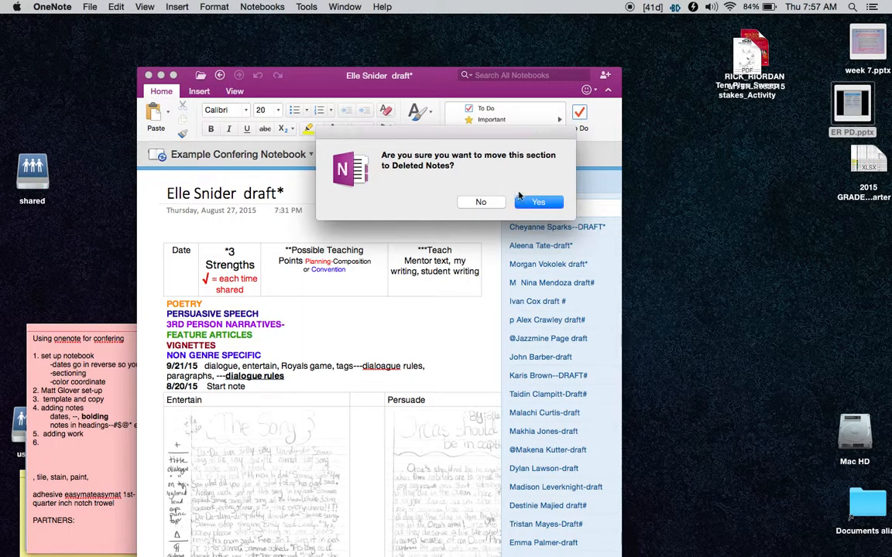
{"action": "left_click", "coordinate": [530, 202]}
Delete the empty New Section 1 section and return to the Confering section
{"action": "left_click", "coordinate": [405, 160]}
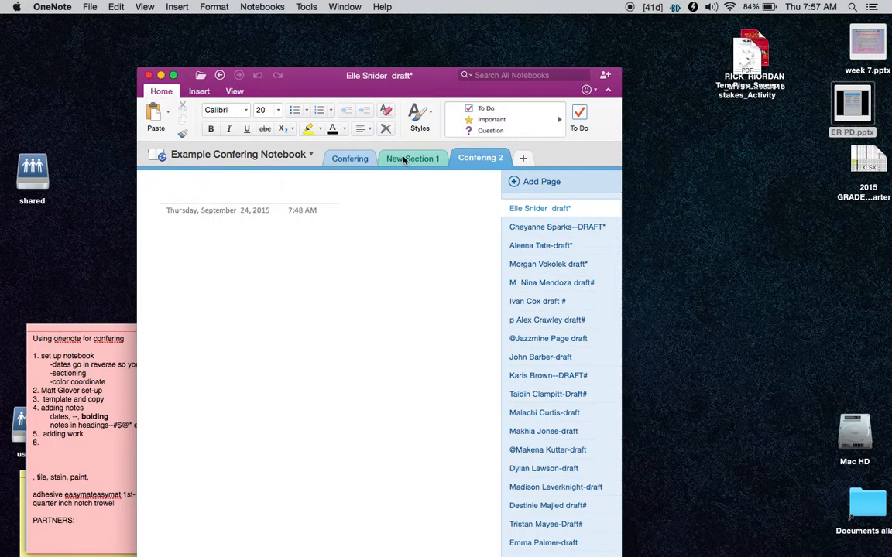
{"action": "right_click", "coordinate": [404, 159]}
{"action": "left_click", "coordinate": [428, 174]}
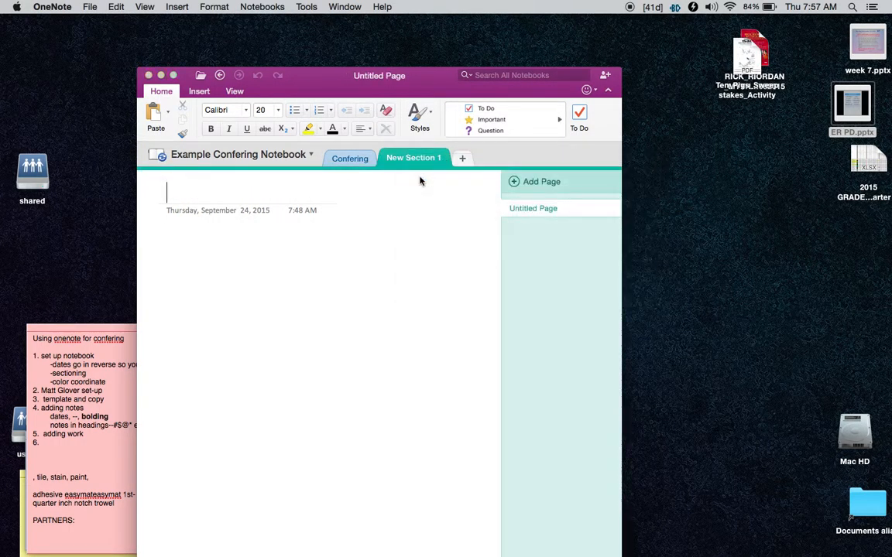
{"action": "left_click", "coordinate": [537, 204]}
{"action": "left_click", "coordinate": [355, 158]}
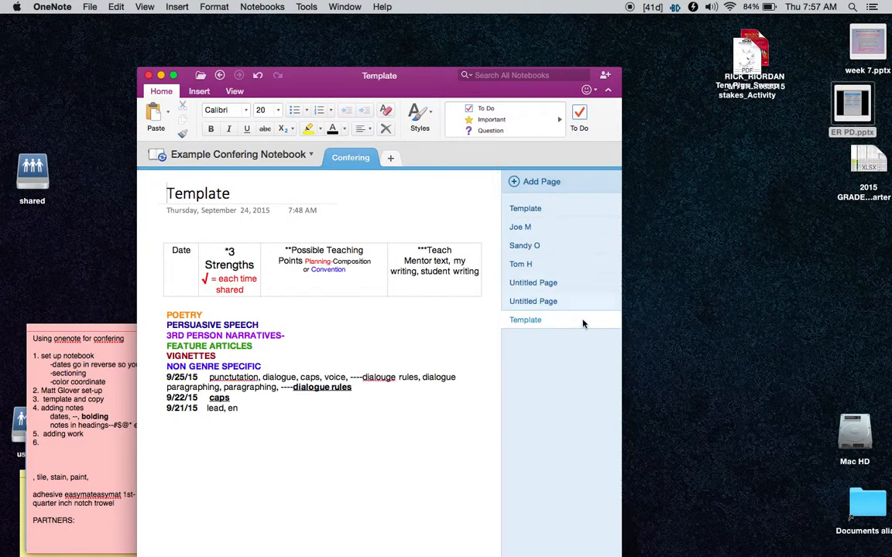
Prefix the first student page's title with the marker symbols "@*#" and open the second student's page
{"action": "left_click", "coordinate": [527, 229]}
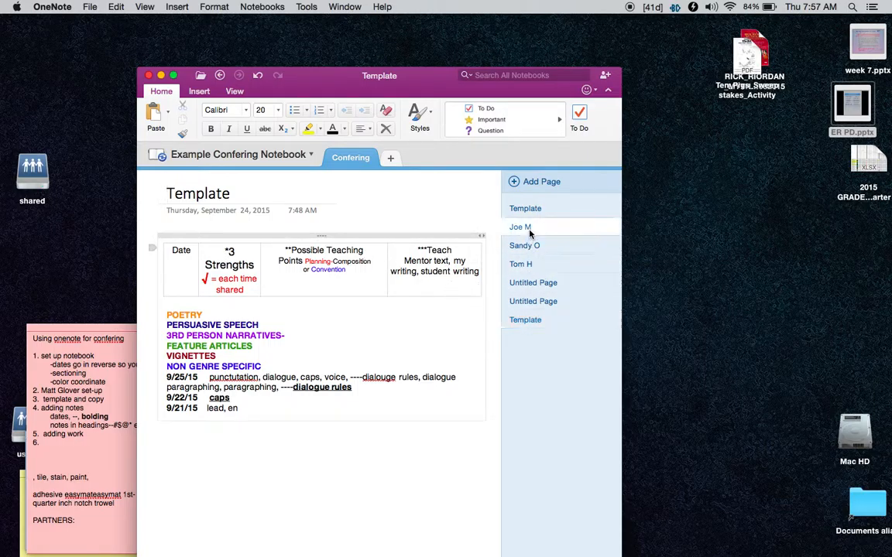
{"action": "left_click", "coordinate": [168, 193]}
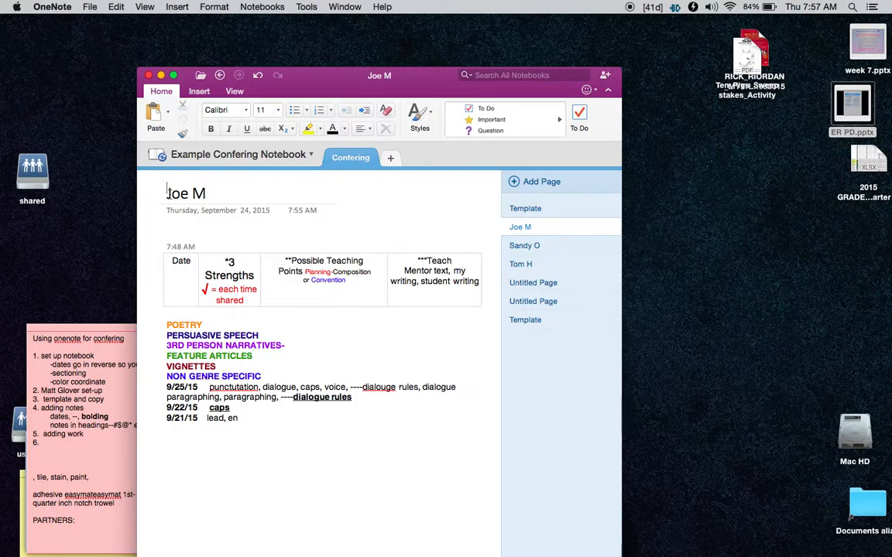
{"action": "left_click", "coordinate": [168, 197]}
{"action": "type", "text": "M"}
{"action": "key", "text": "BackSpace"}
{"action": "type", "text": "eet"}
{"action": "double_click", "coordinate": [185, 194]}
{"action": "type", "text": "@"}
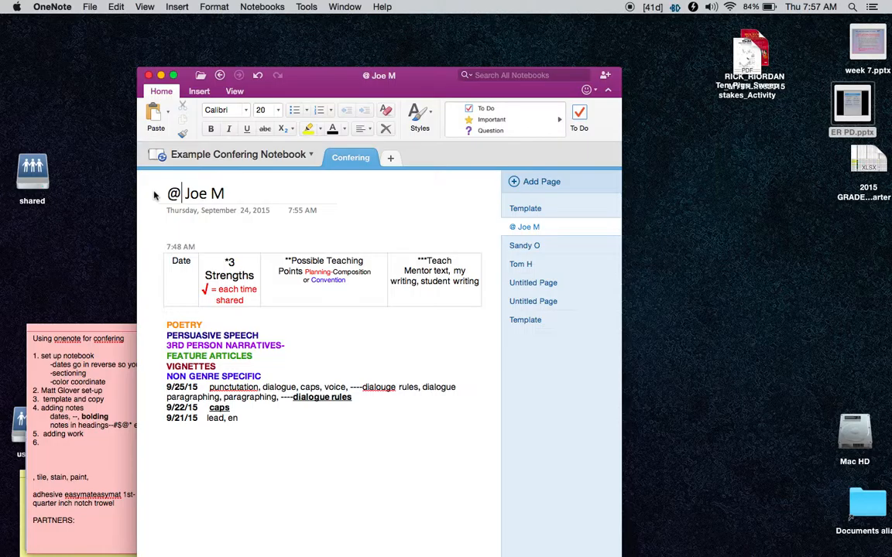
{"action": "type", "text": "*"}
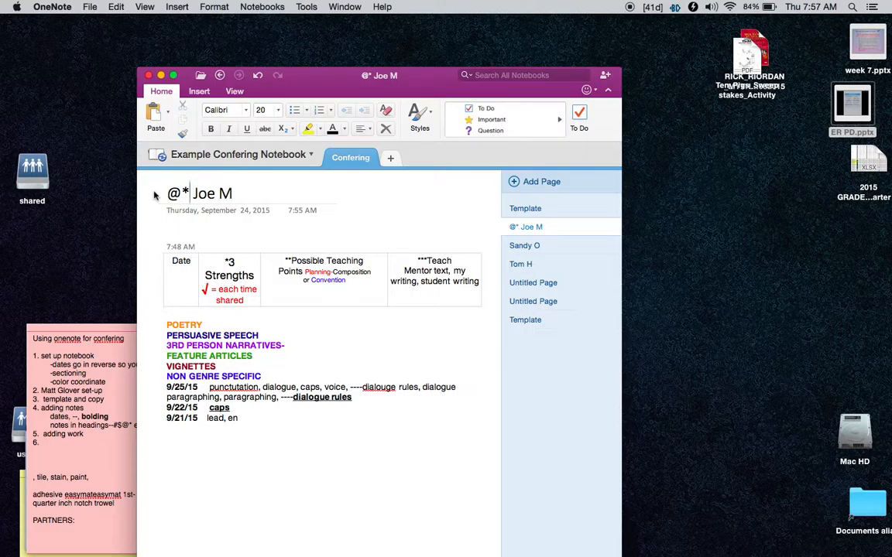
{"action": "type", "text": "#"}
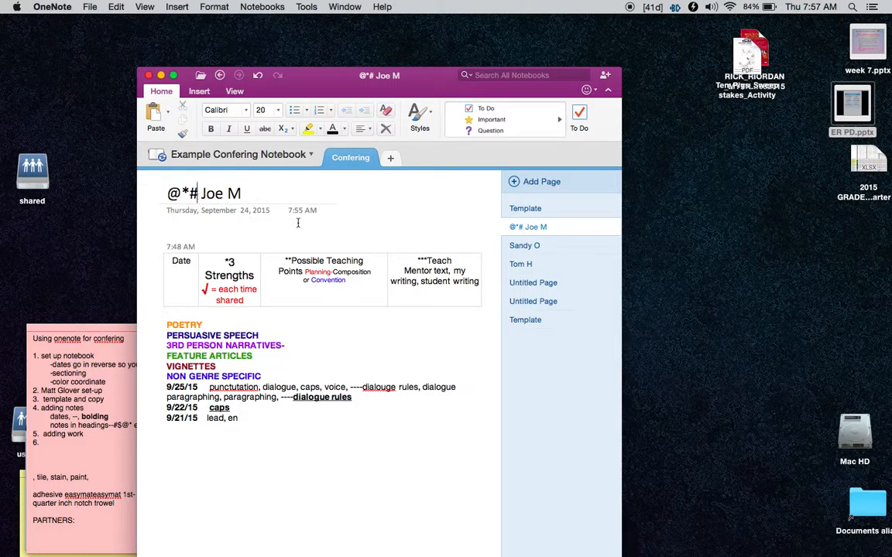
{"action": "left_click", "coordinate": [514, 245]}
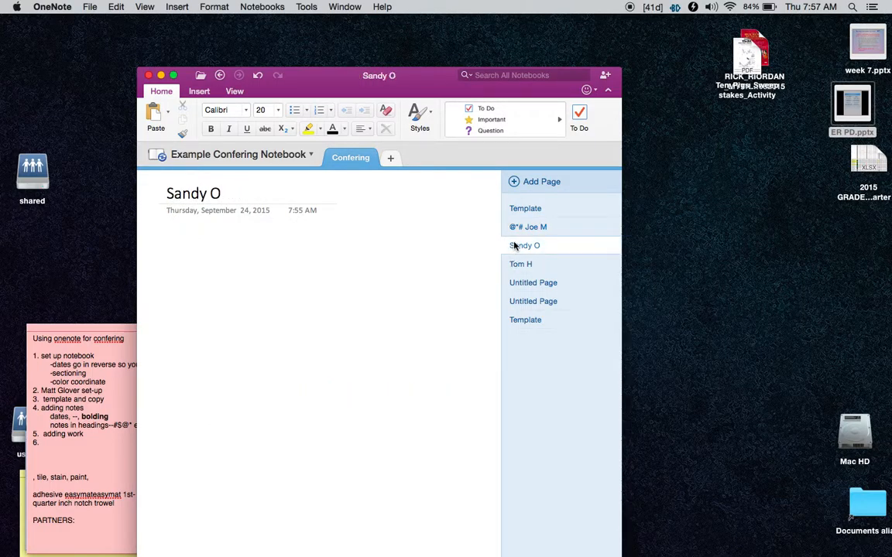